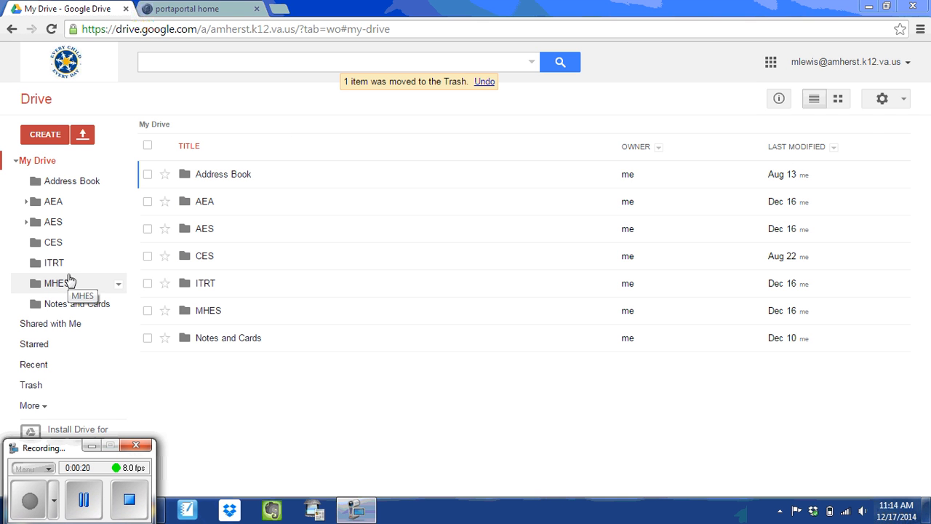
Step: Switch from Google Drive to the portaportal home page tab
left_click(188, 8)
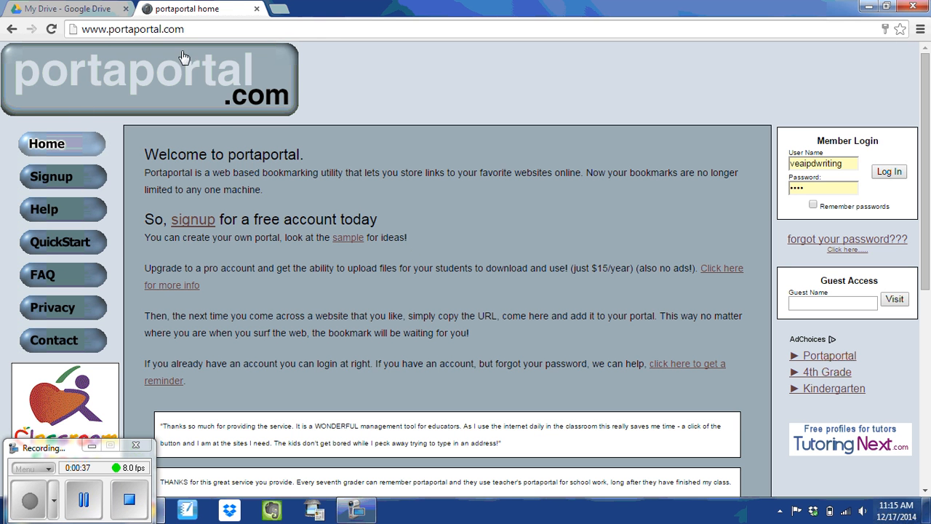
left_click(185, 221)
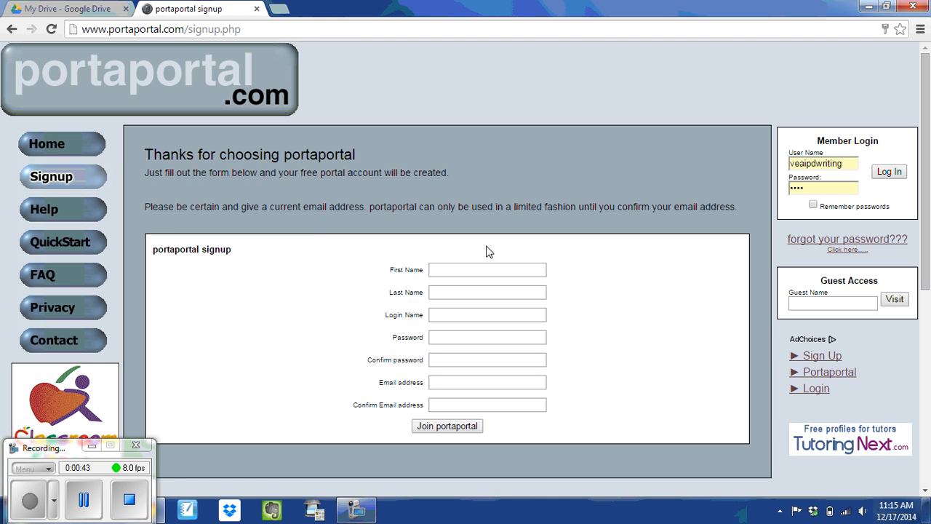
left_click(488, 269)
left_click(488, 269)
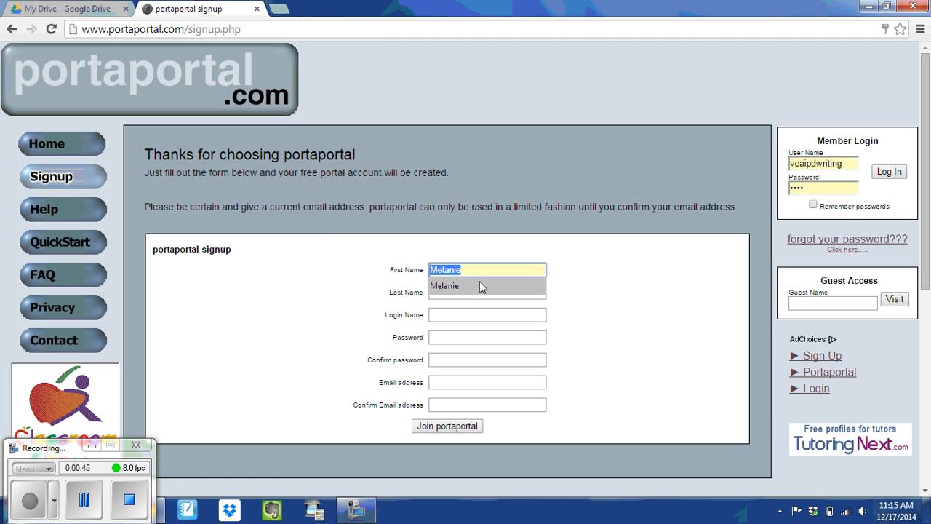
left_click(479, 286)
left_click(463, 292)
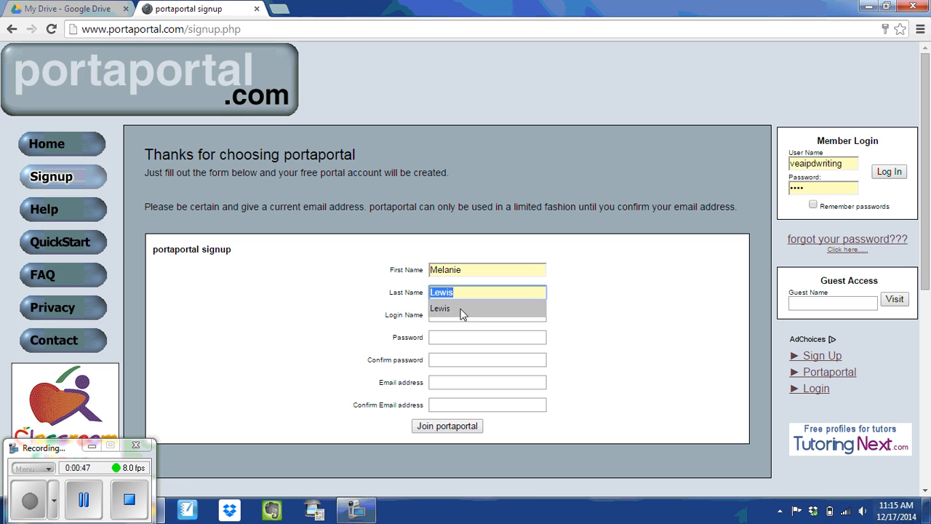
left_click(460, 309)
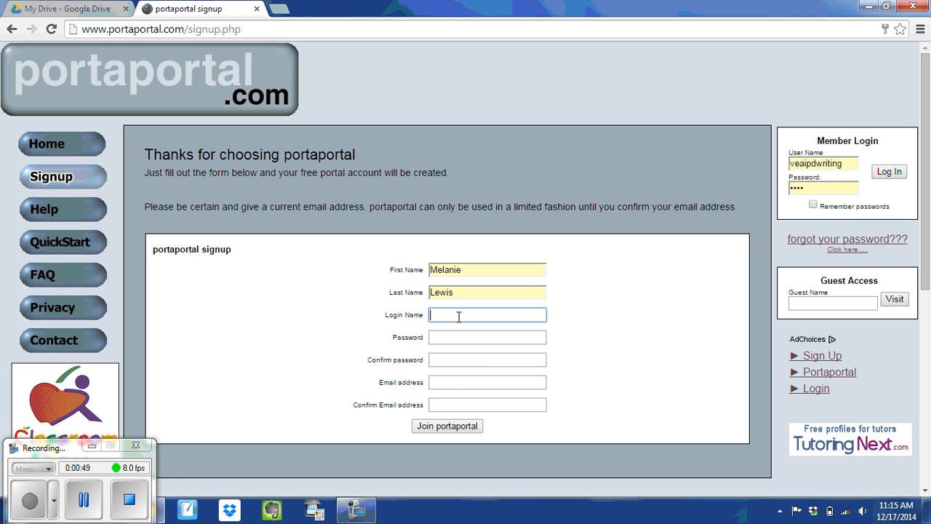
left_click(460, 315)
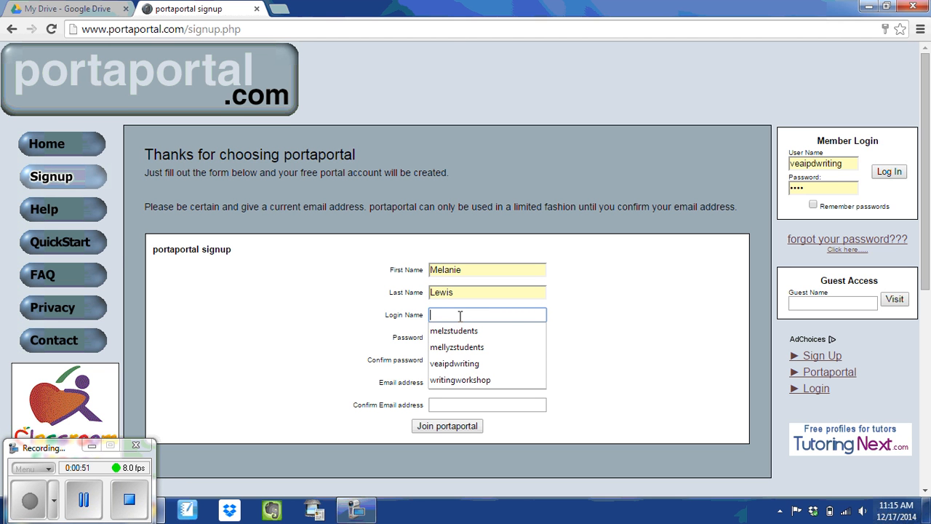
type("lewi")
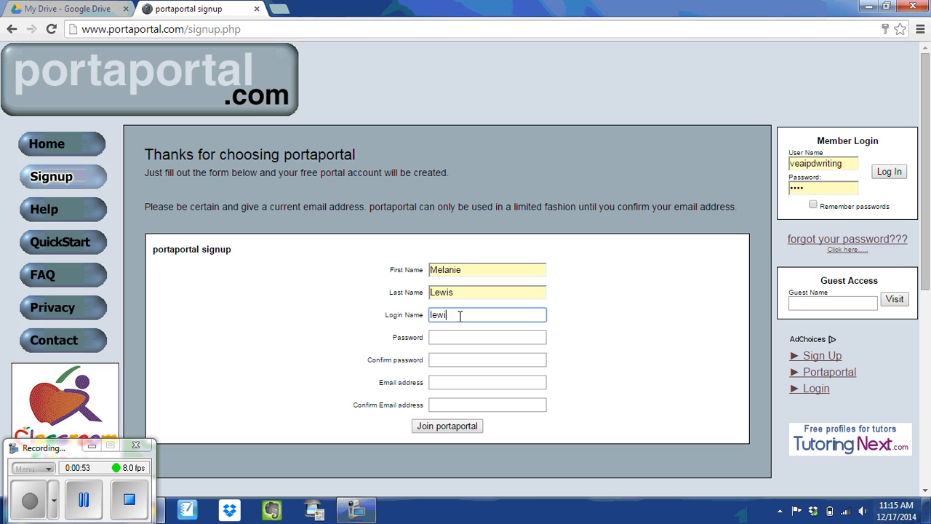
type("sstudents")
Step: Enter the account password and repeat it in the confirmation field
left_click(453, 339)
type("••••")
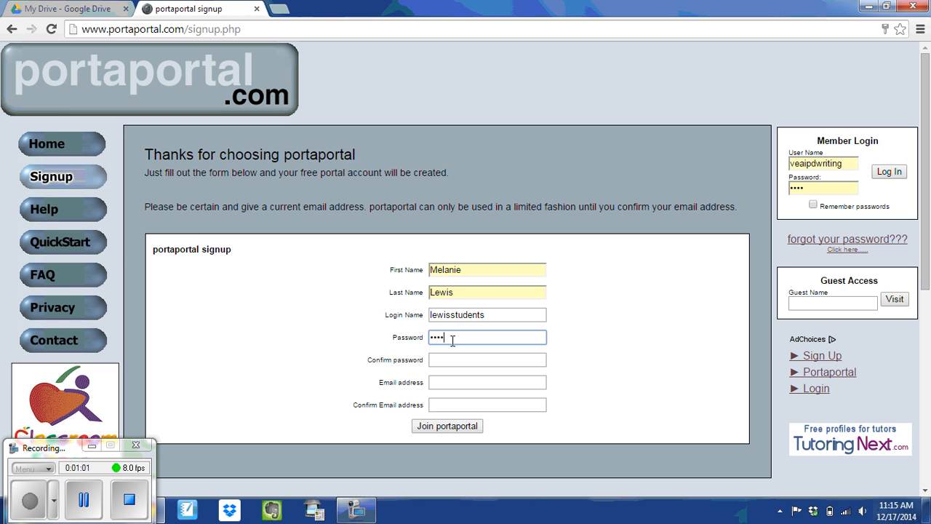
left_click(457, 360)
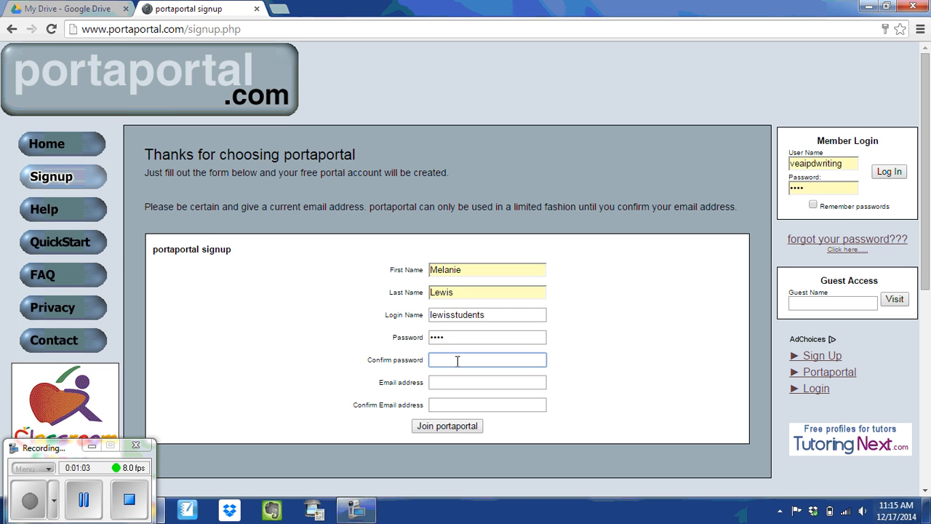
type("••••")
Step: Fill the e-mail field from a saved address and fix the capitalised domain letter
left_click(461, 384)
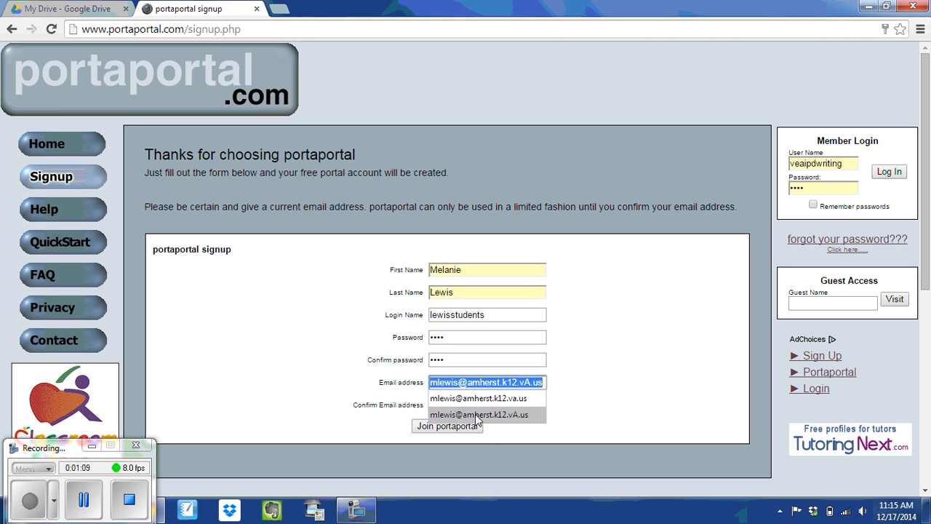
left_click(477, 416)
left_click(529, 384)
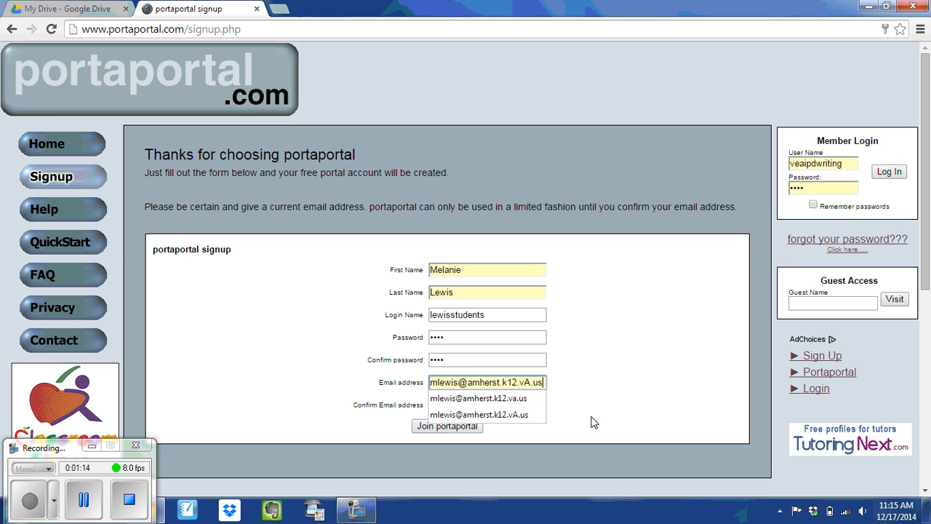
key("Left")
key("Left")
key("Left")
key("BackSpace")
type("a")
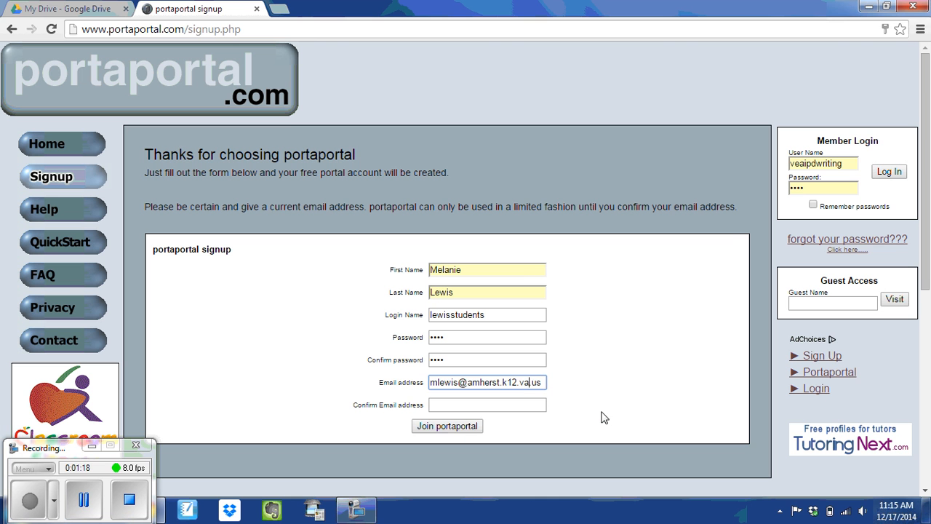
Step: Copy the e-mail address and paste it into the Confirm Email field
left_click_drag(544, 384, 426, 389)
right_click(467, 384)
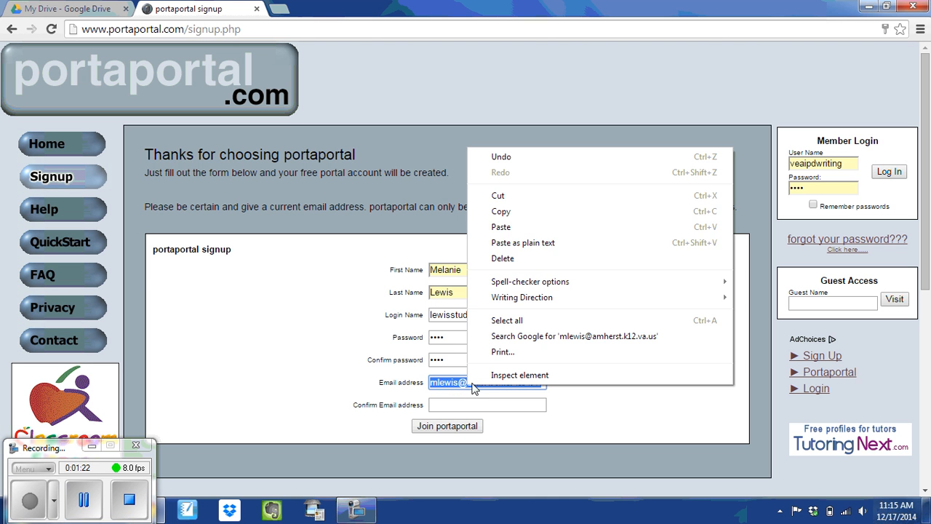
left_click(500, 212)
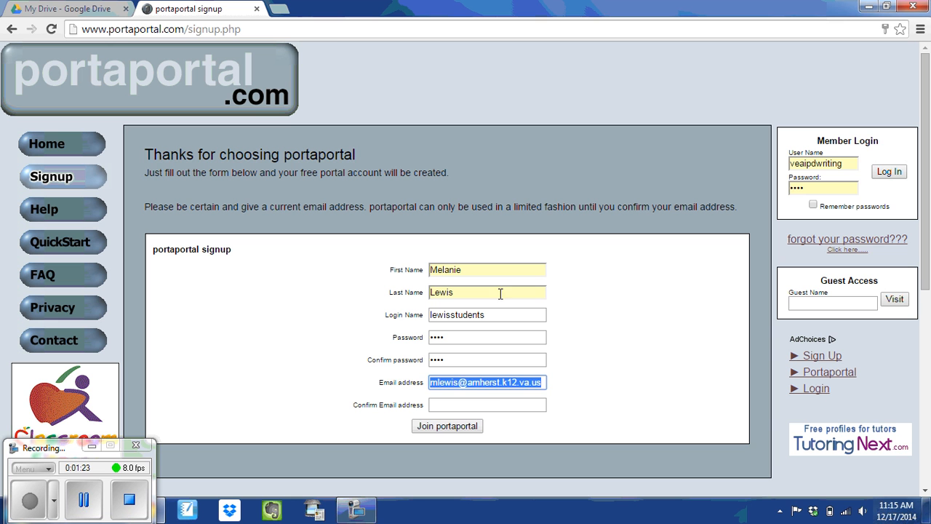
left_click(499, 405)
key("ctrl+v")
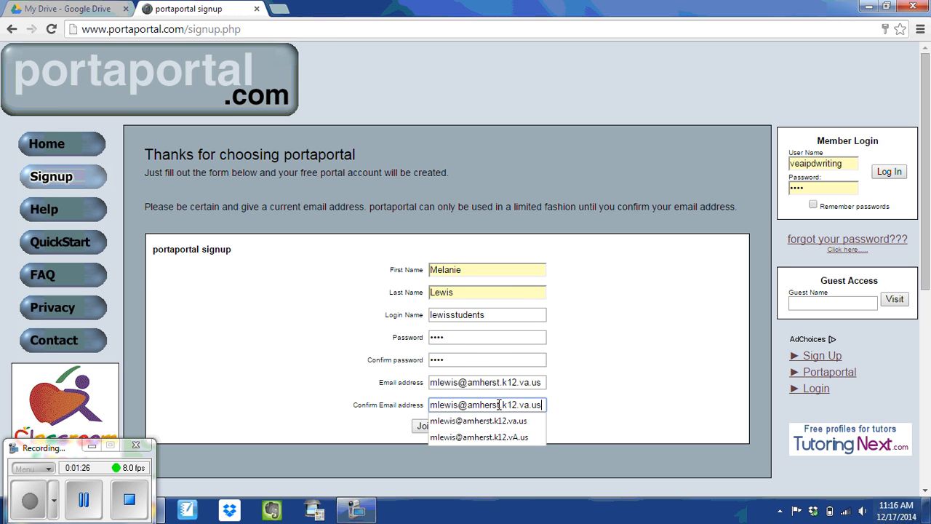
left_click(650, 357)
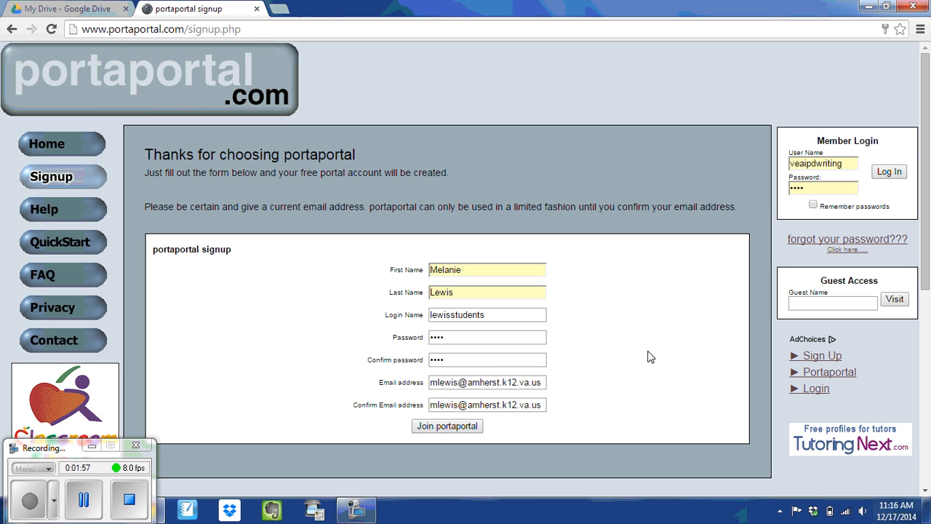
Step: Join Portaportal, decline saving the password, and enter the new portal
left_click(442, 427)
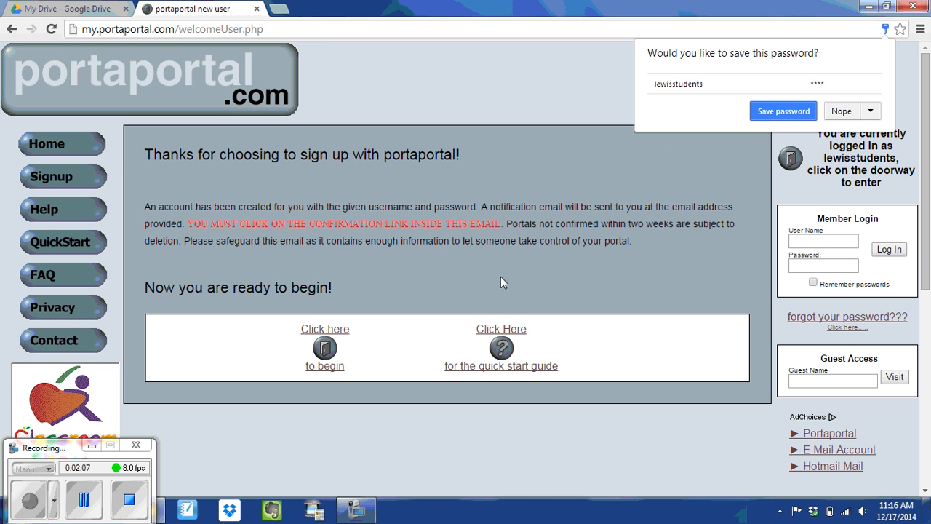
left_click(844, 112)
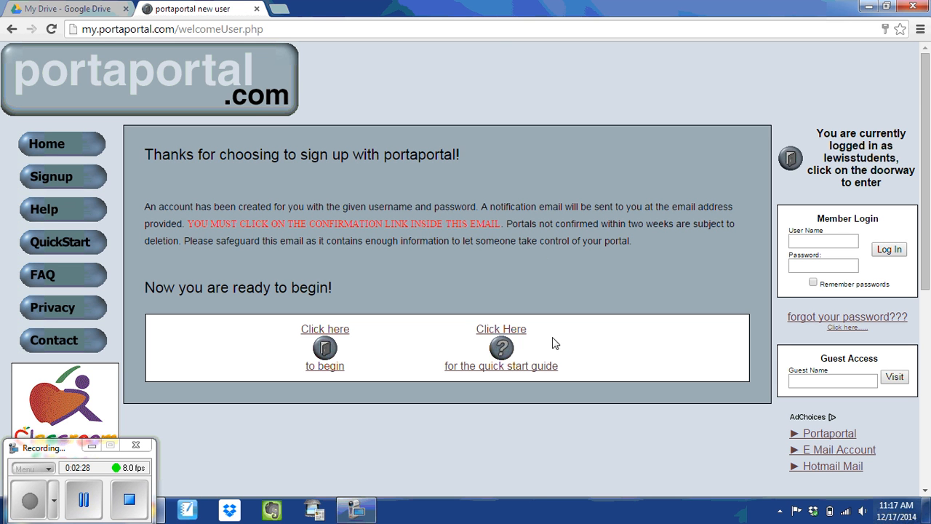
left_click(324, 369)
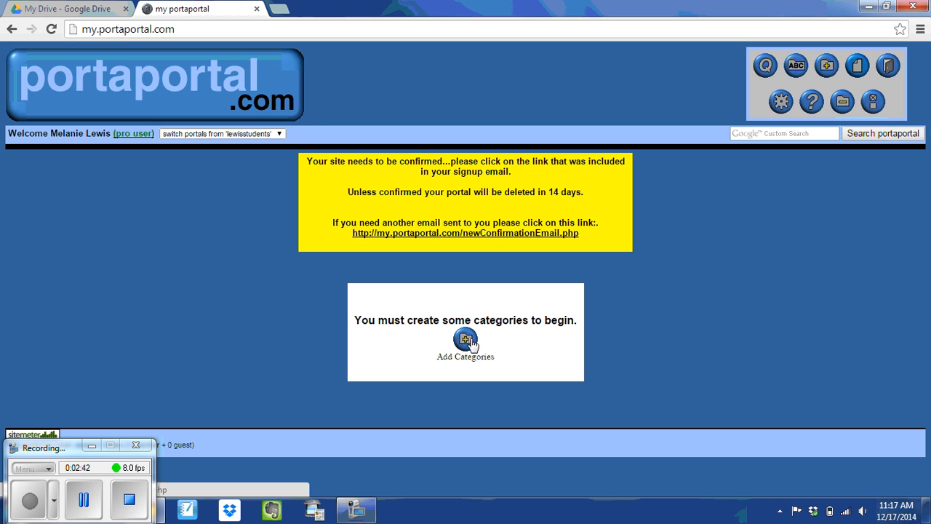
Step: Add five categories named Anthony, Belinda, Calvin, Darrin and Erin
left_click(465, 342)
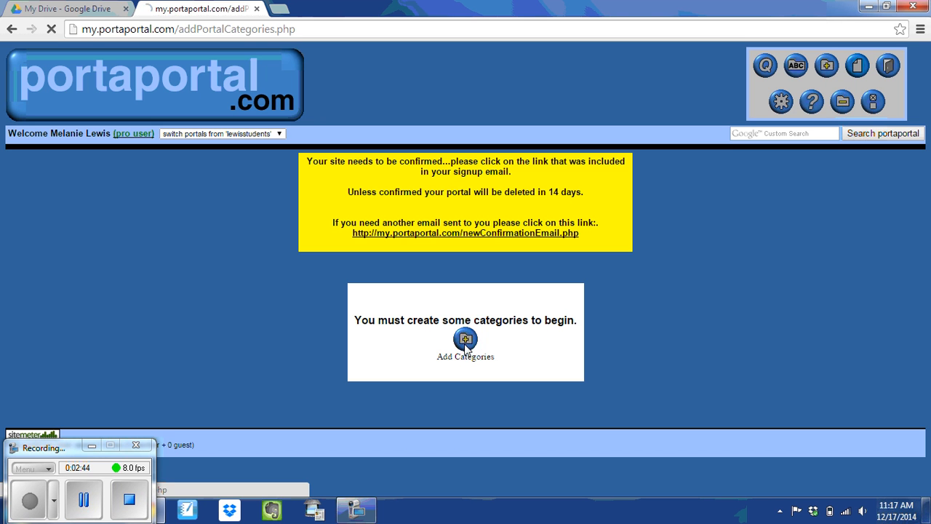
left_click(353, 229)
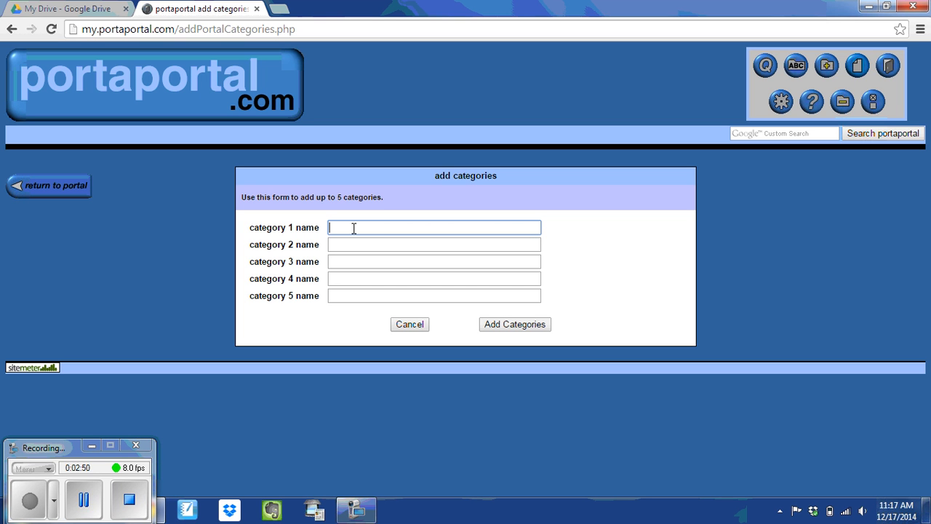
type("Anthony")
left_click(379, 244)
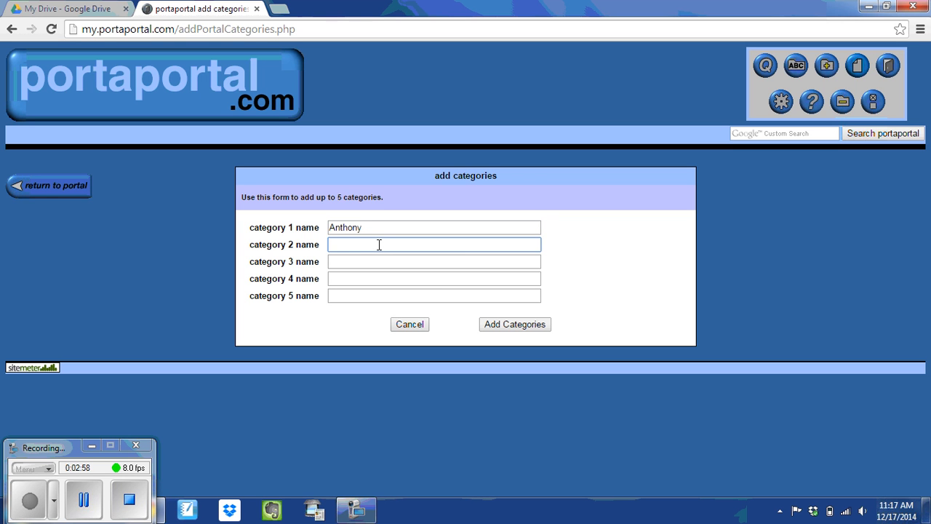
type("Belinda")
key("Tab")
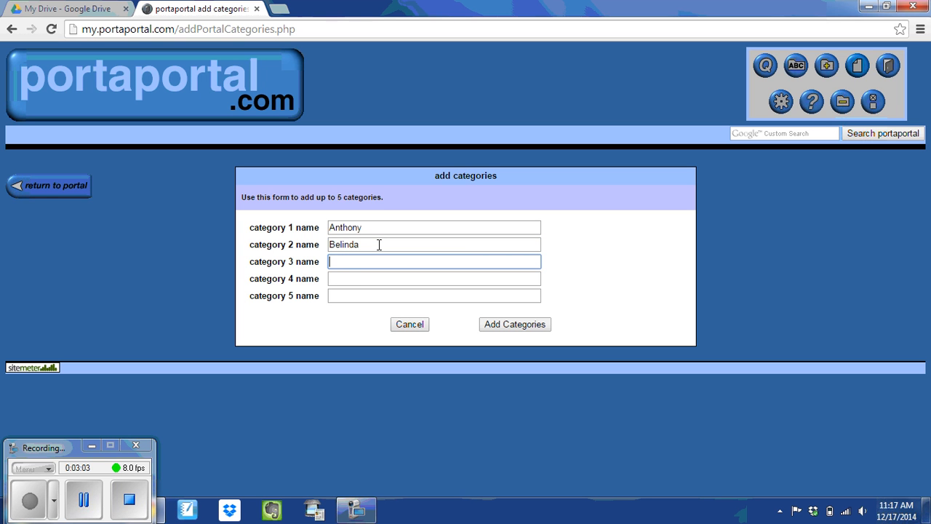
type("Calvin")
key("Tab")
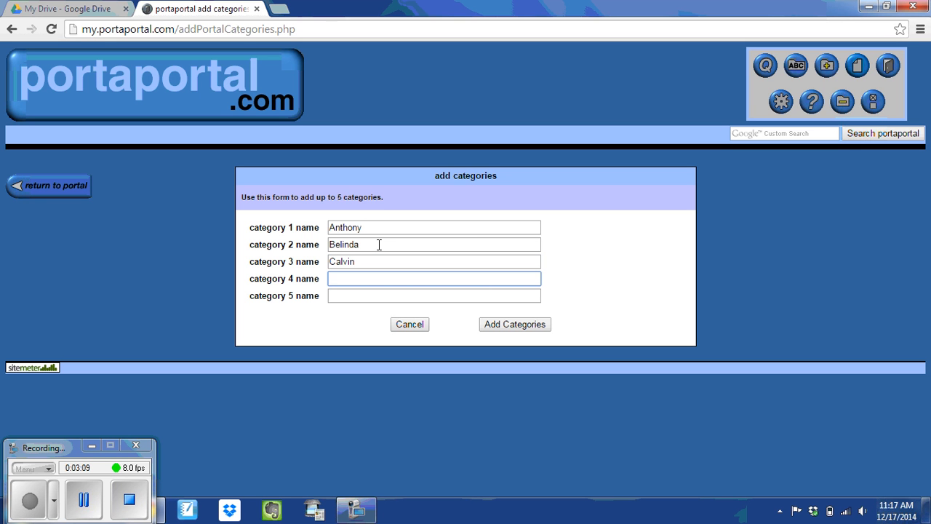
type("D")
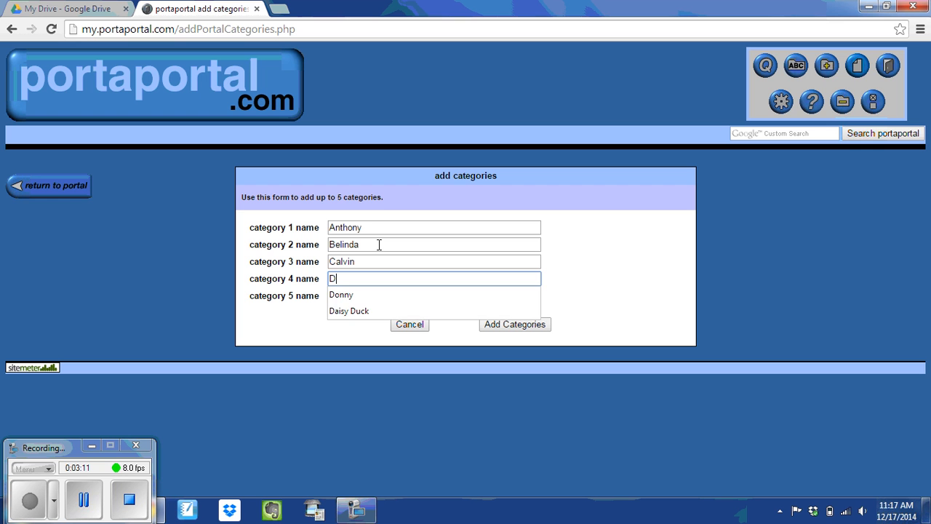
type("arrin")
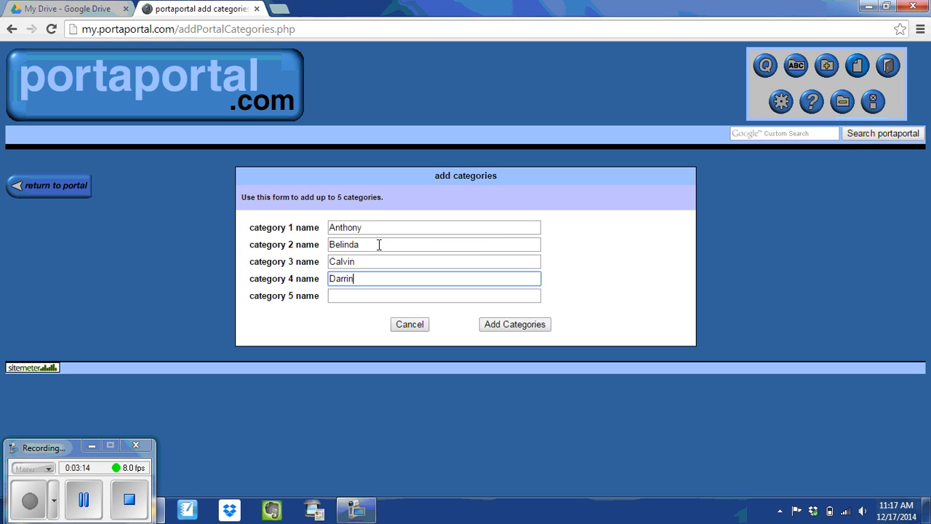
key("Tab")
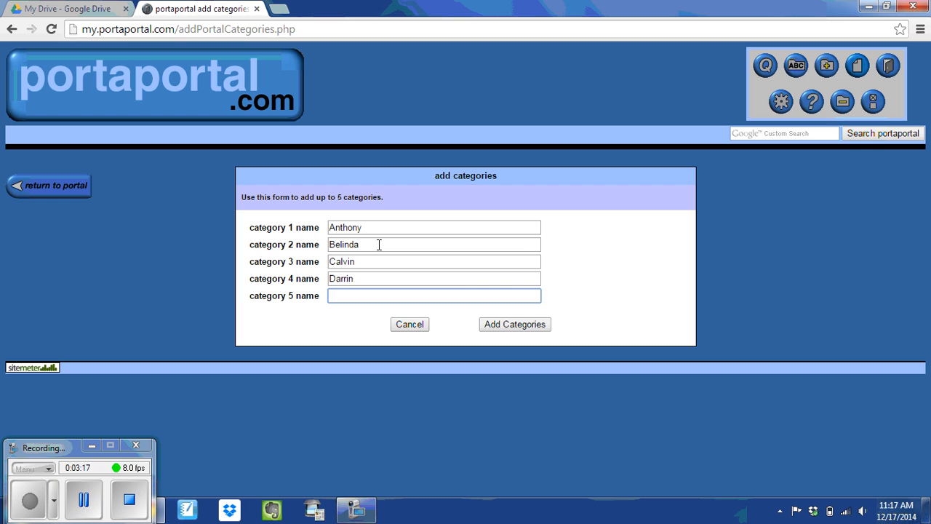
type("Erin")
left_click(507, 324)
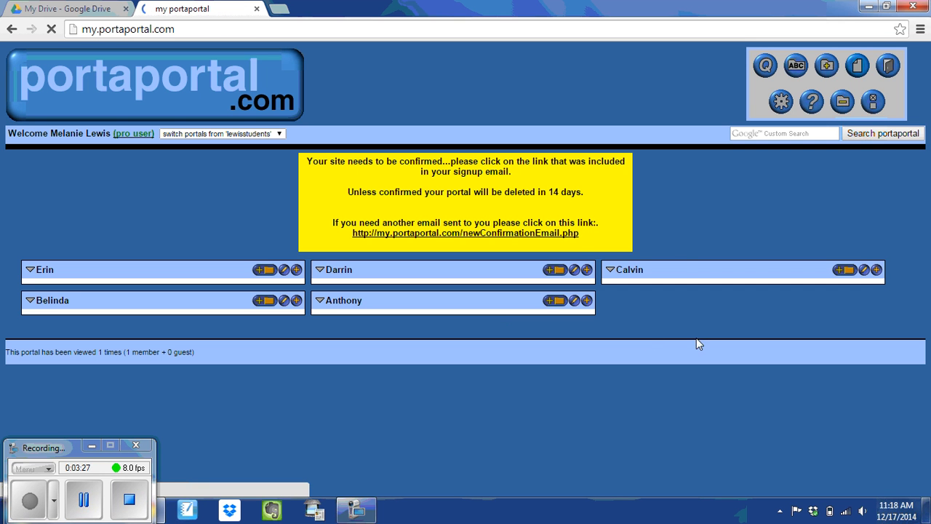
Step: Add two more categories named Heather and Christopher
left_click(829, 69)
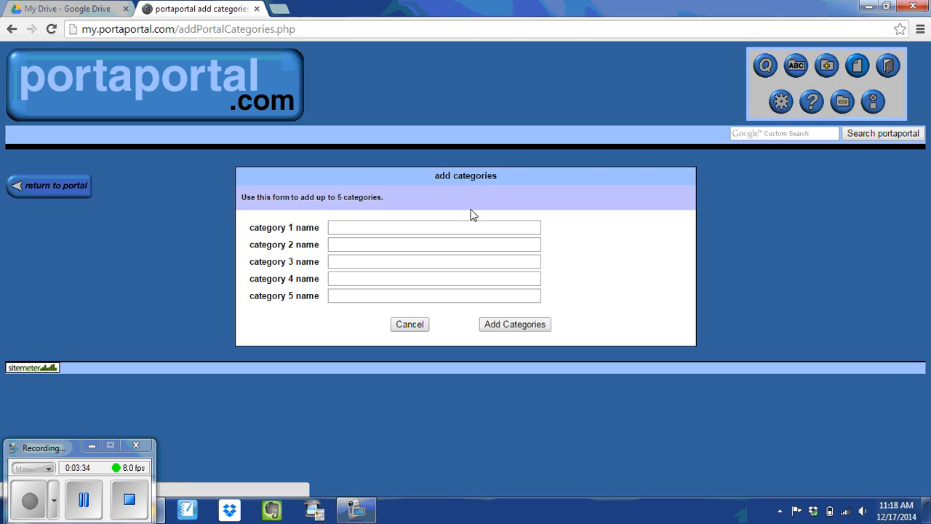
left_click(484, 227)
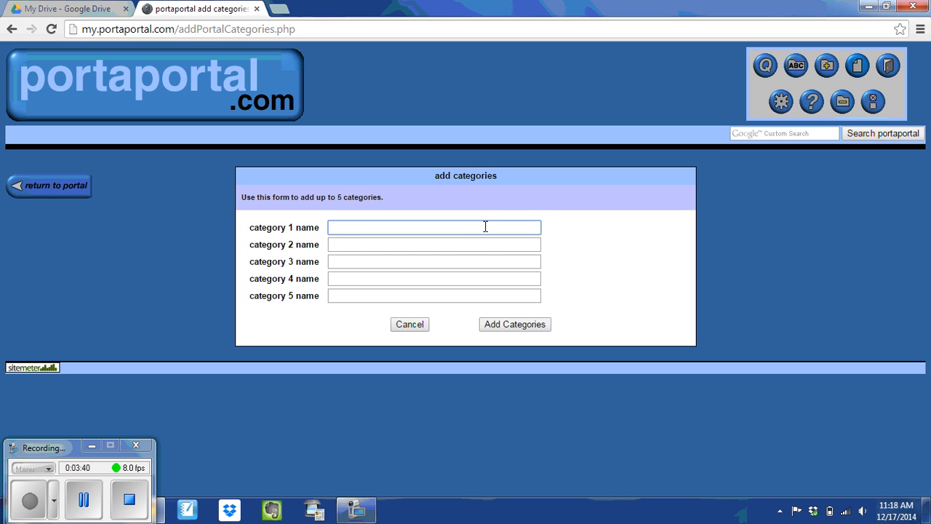
type("Heather")
key("Tab")
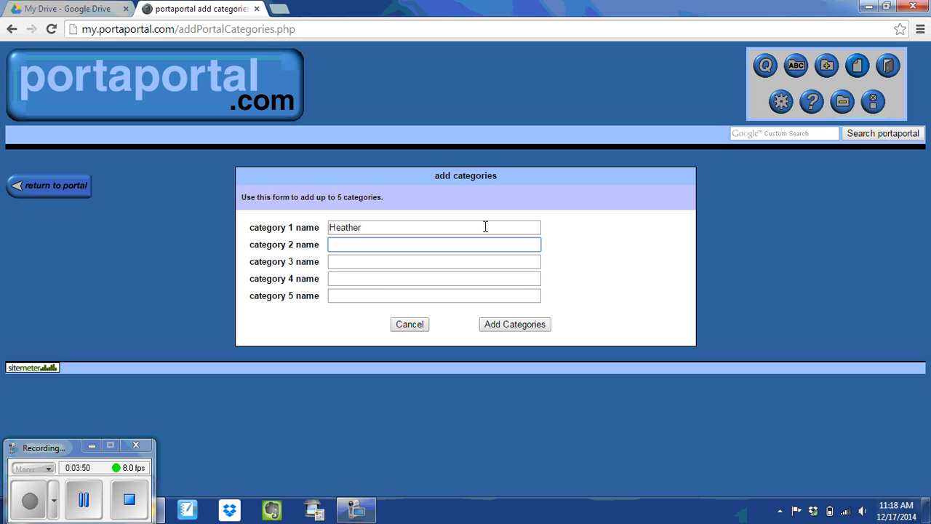
type("Christopher")
left_click(515, 324)
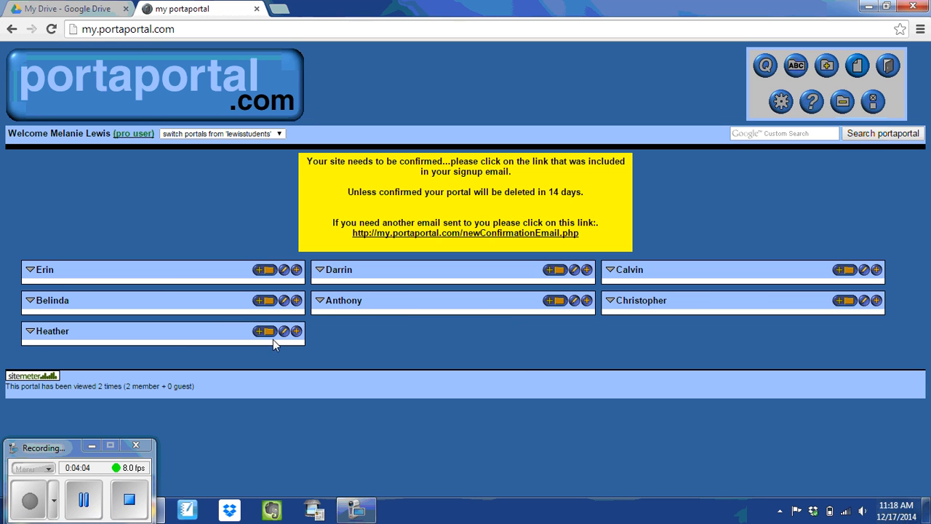
Step: Alphabetize the seven categories and confirm the sort
left_click(797, 67)
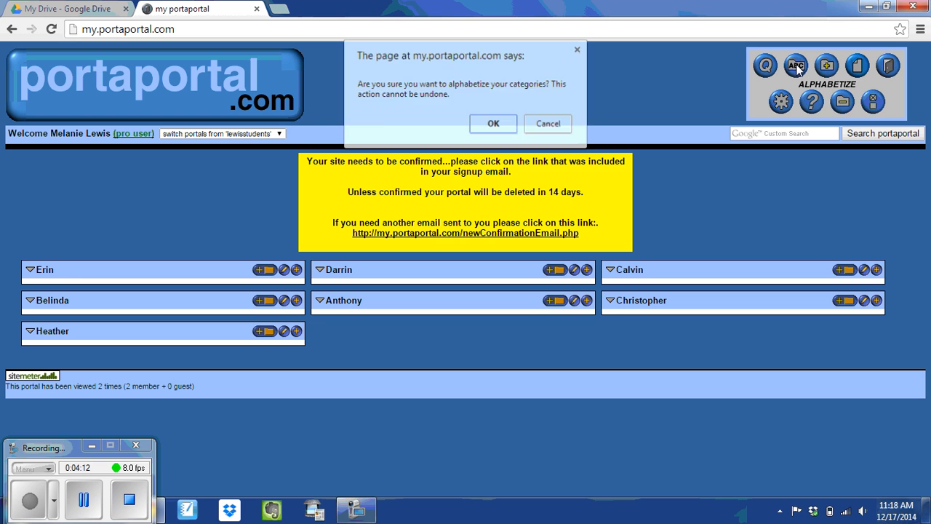
left_click(494, 125)
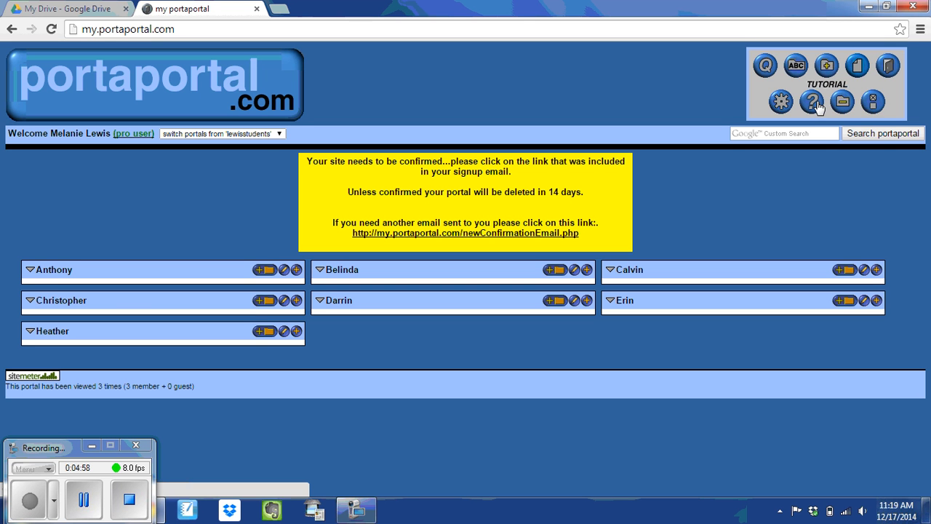
Step: In Preferences, keep the portal at 3 columns with blue colour
left_click(874, 104)
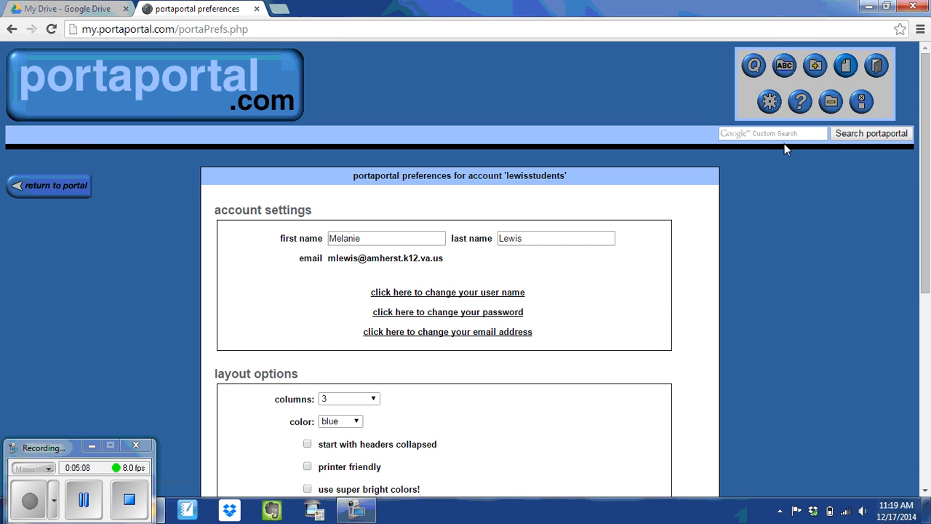
scroll(546, 289, "down", 1)
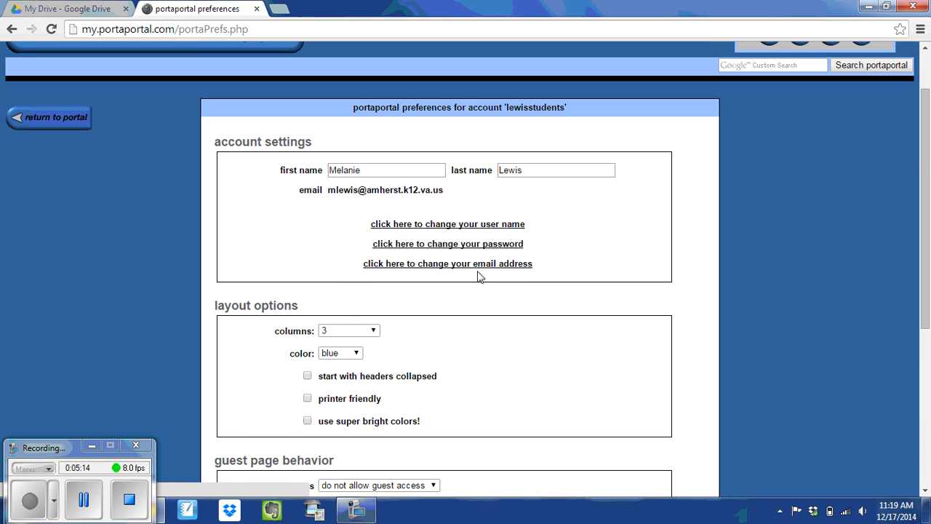
scroll(479, 274, "down", 2)
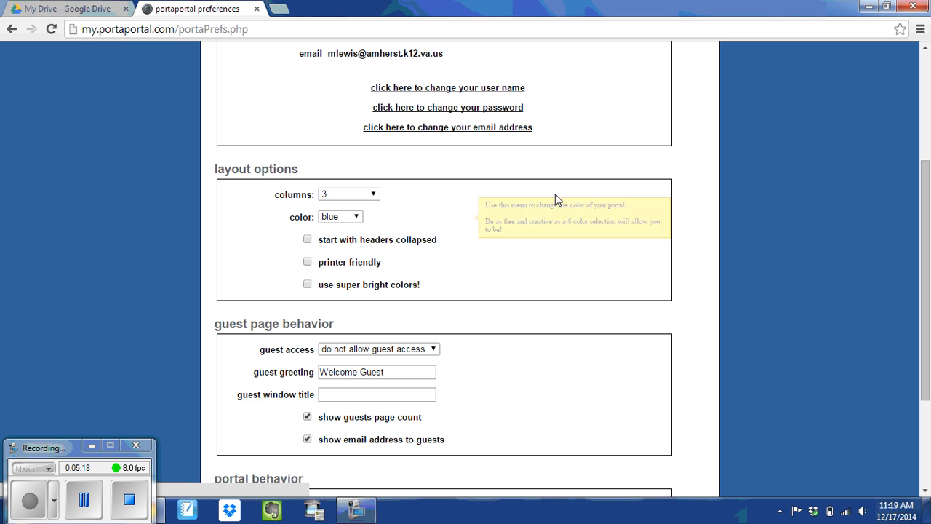
mouse_move(328, 202)
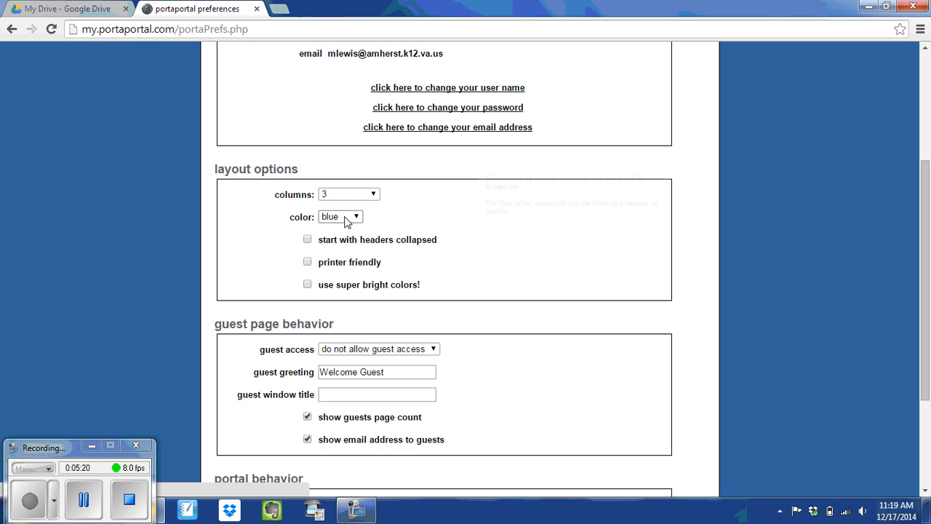
left_click(363, 195)
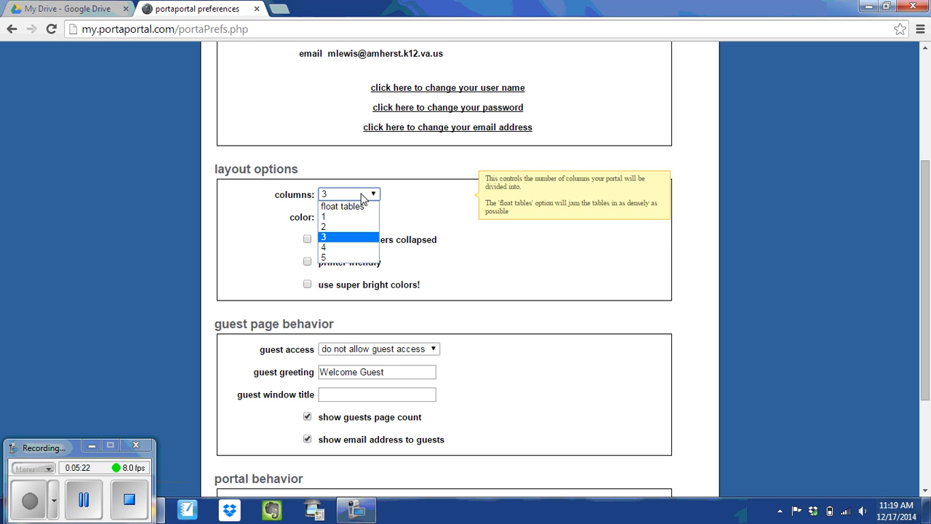
left_click(439, 206)
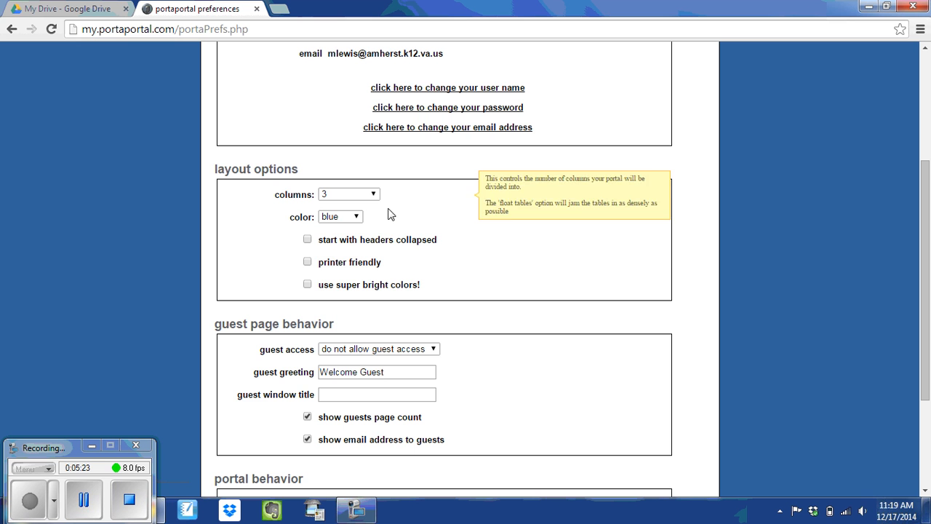
left_click(339, 217)
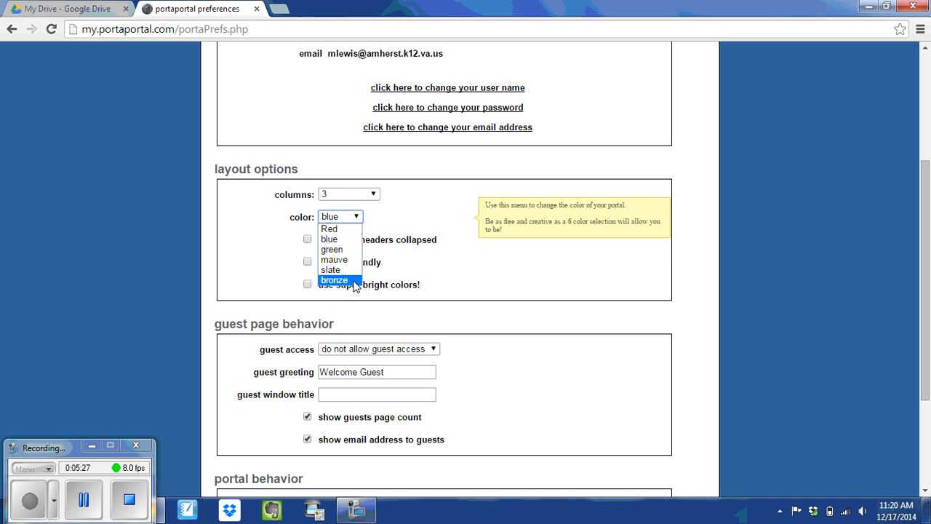
left_click(334, 240)
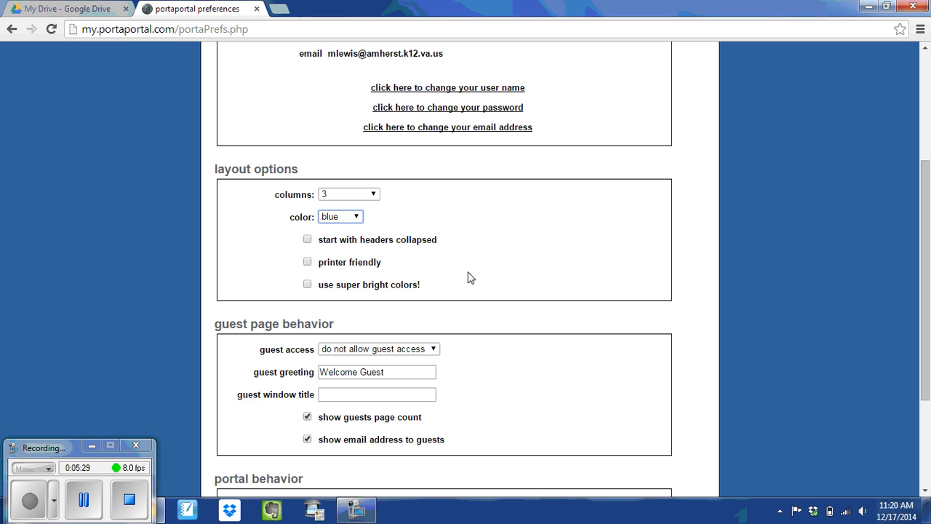
Step: Turn on start with headers collapsed and printer friendly mode
left_click(306, 240)
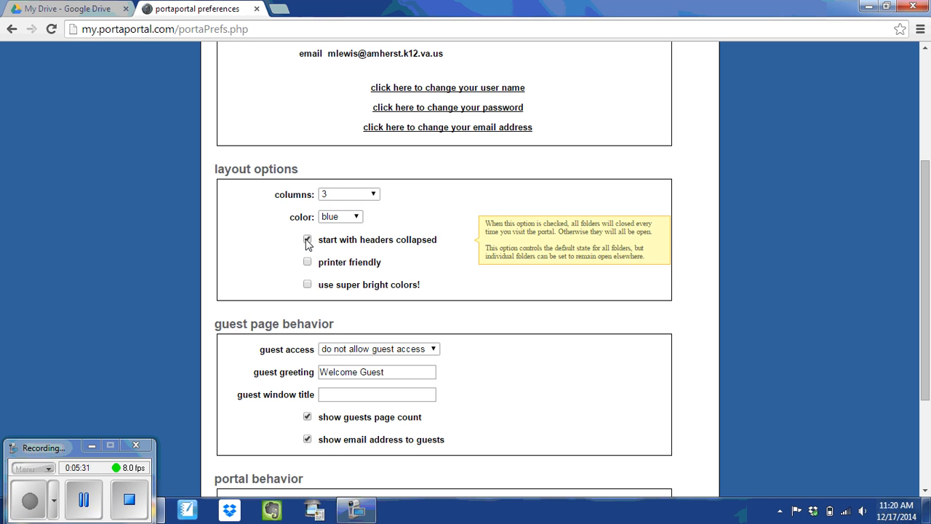
mouse_move(310, 267)
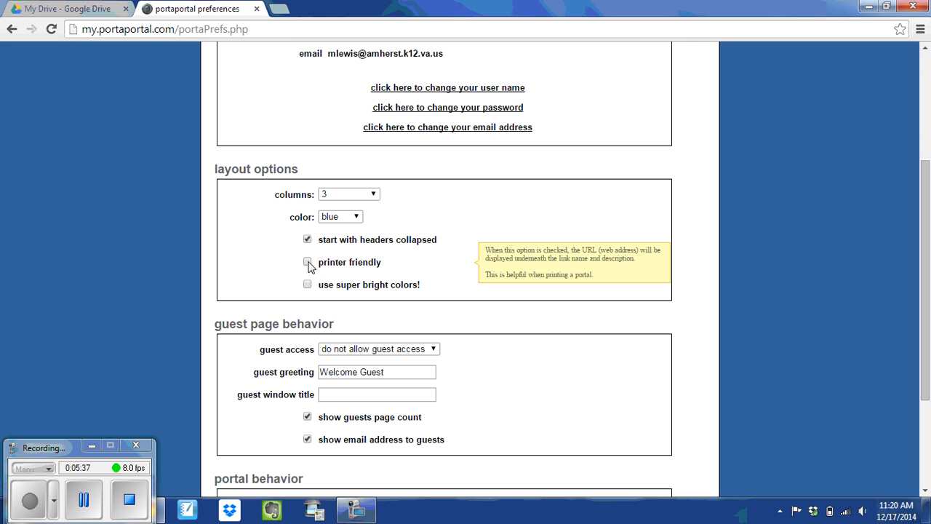
left_click(309, 266)
mouse_move(307, 291)
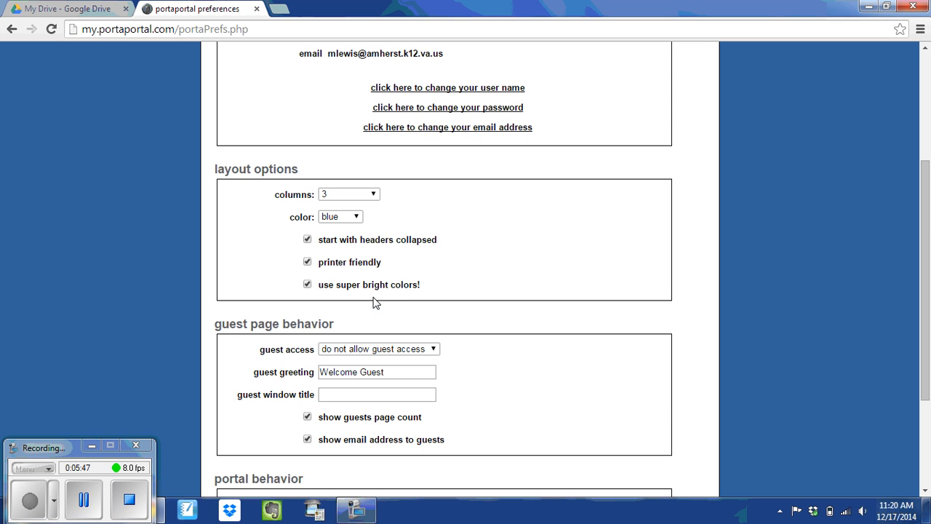
scroll(490, 307, "down", 2)
mouse_move(359, 224)
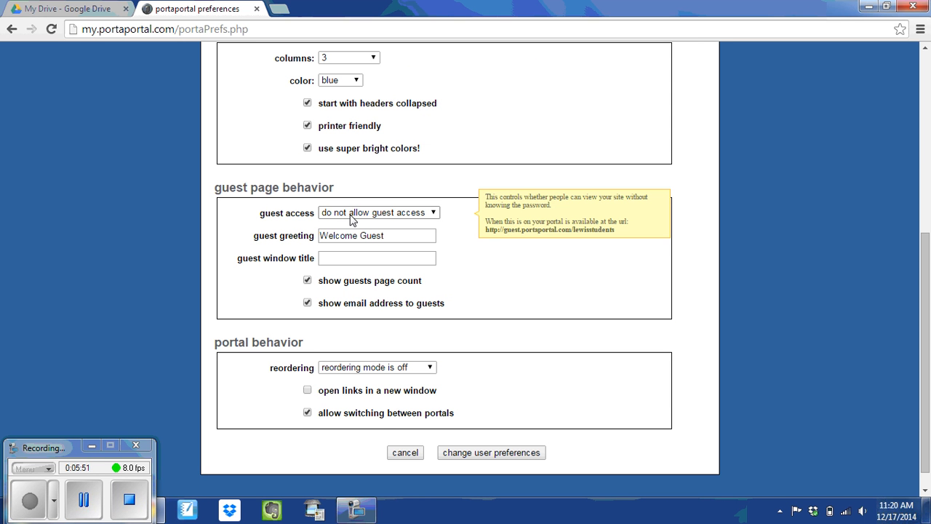
Step: Allow guest access and change the guest greeting to 'Welcome Students'
left_click(352, 214)
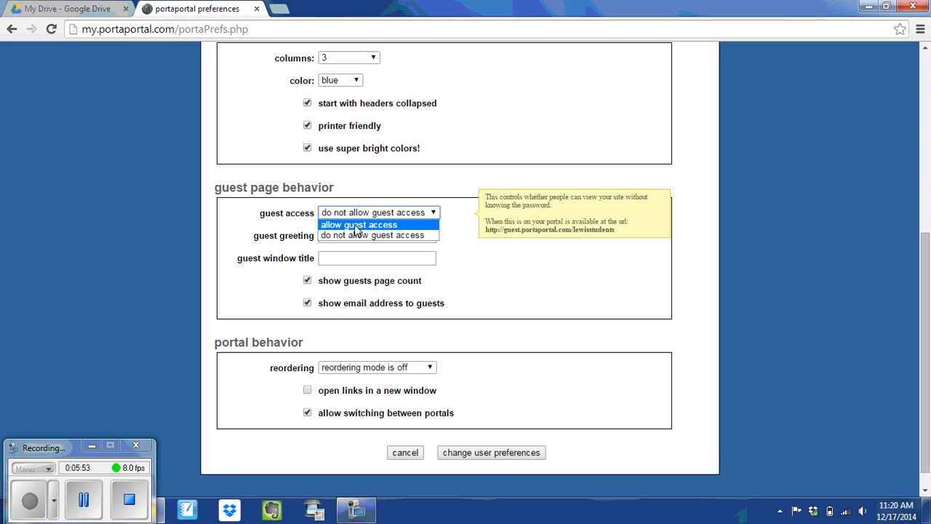
left_click(356, 227)
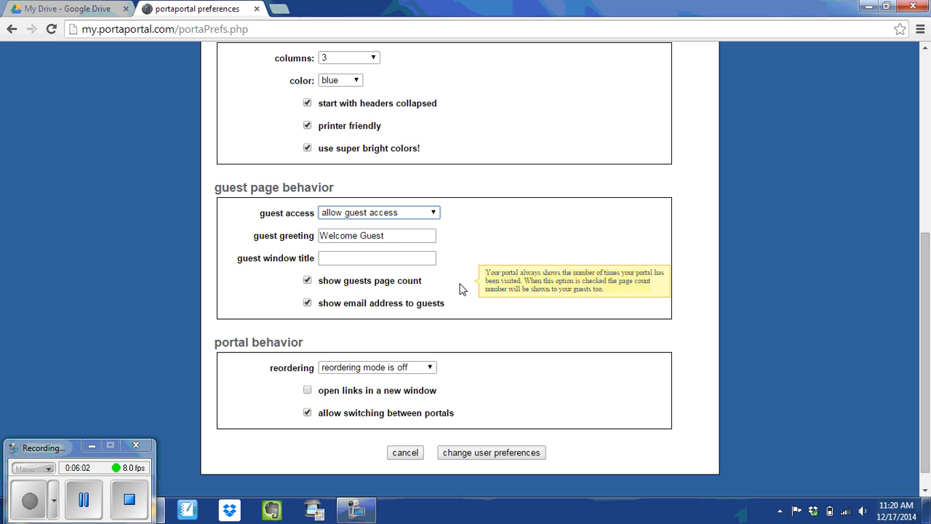
left_click(393, 236)
key("BackSpace")
key("BackSpace")
key("BackSpace")
key("BackSpace")
key("BackSpace")
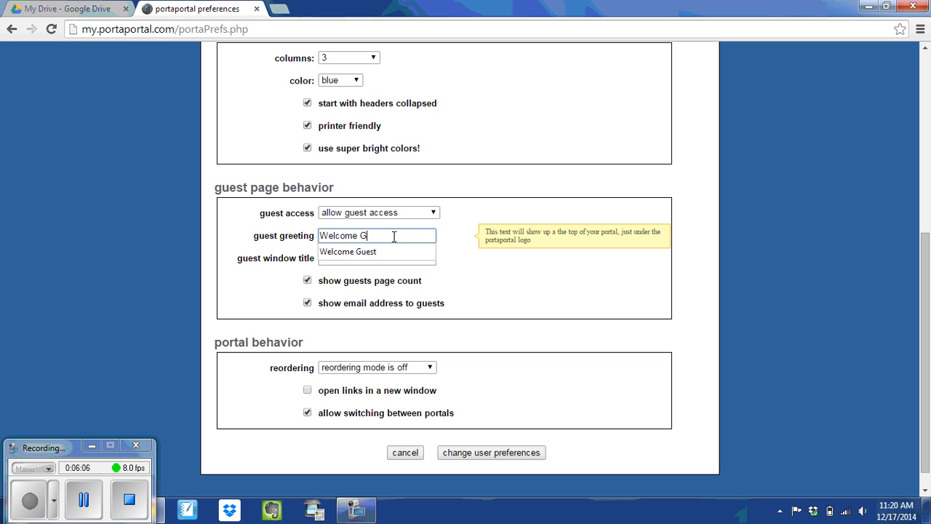
type("Students")
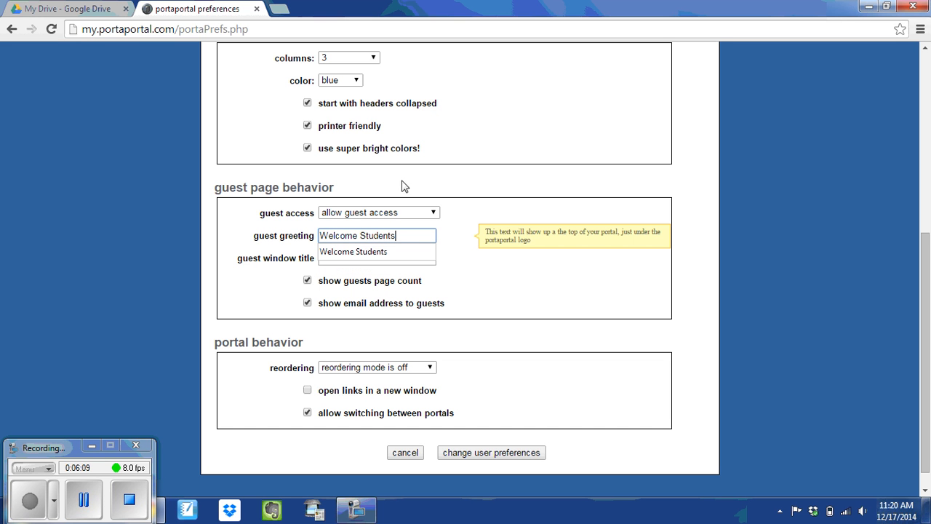
left_click(494, 251)
Step: Set window title 'Student Work', hide page count and email, open links in new windows
left_click(382, 257)
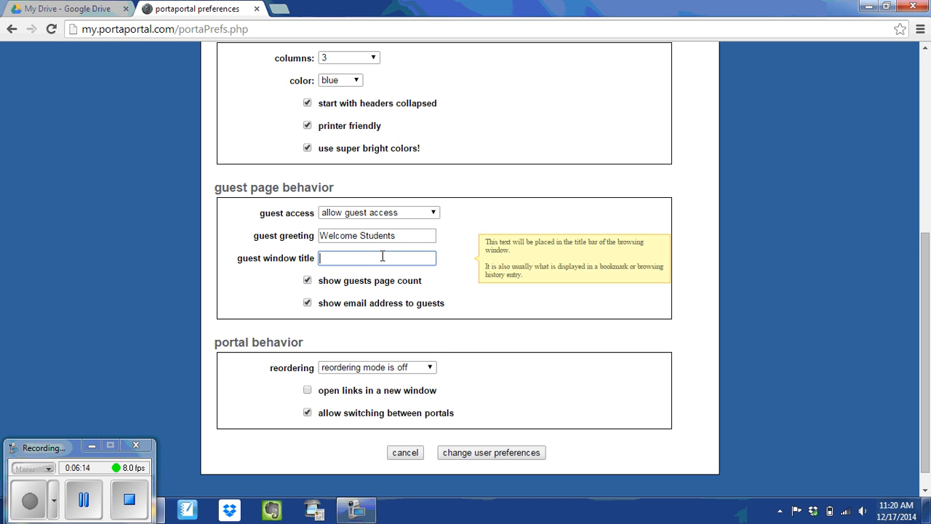
type("Student Work")
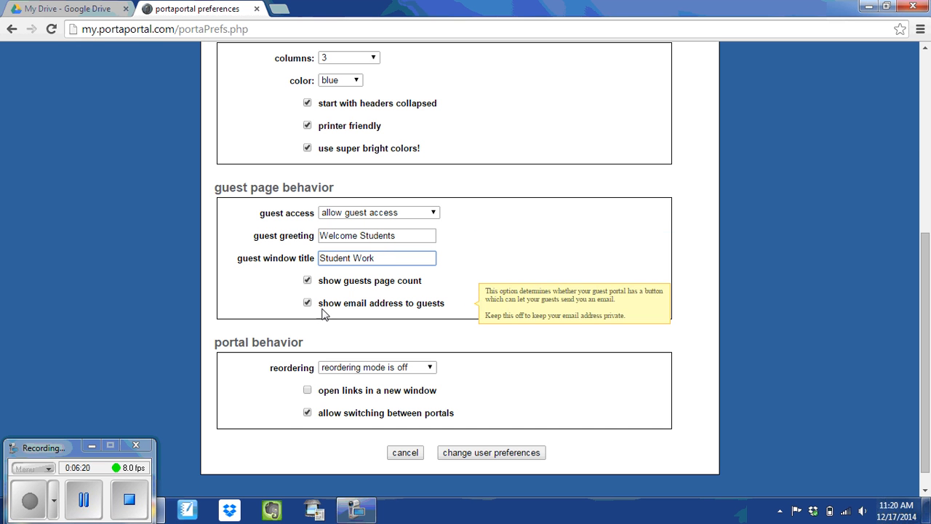
left_click(305, 282)
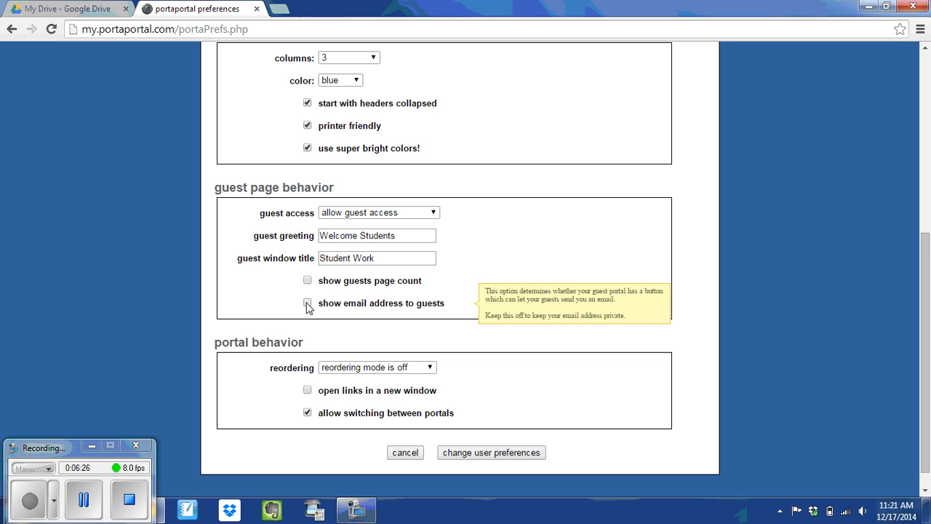
left_click(306, 304)
scroll(374, 307, "down", 1)
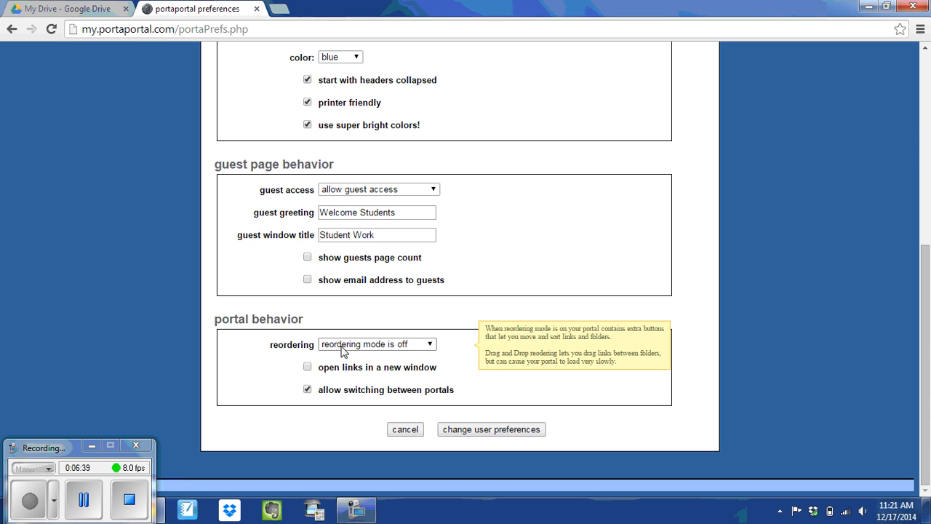
left_click(308, 368)
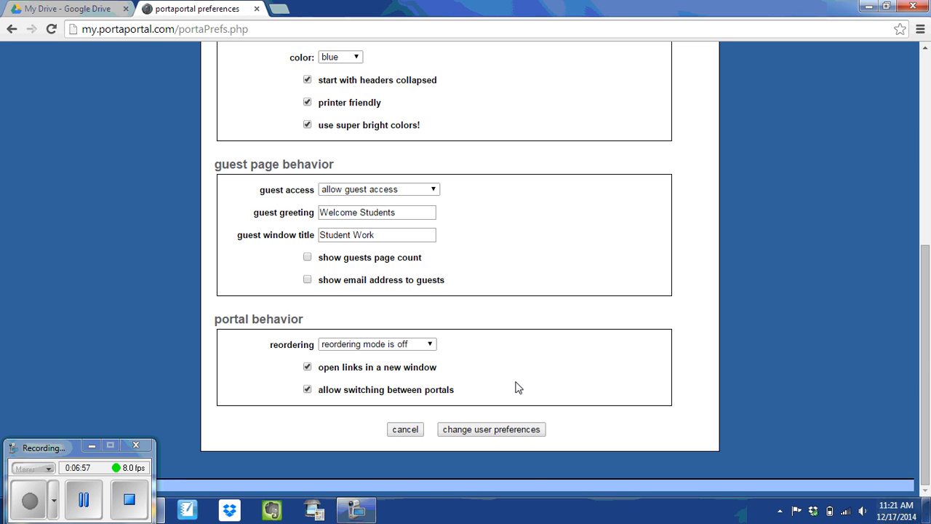
Step: Save the preferences, then test expanding and collapsing Anthony's folder, leaving it collapsed
left_click(491, 429)
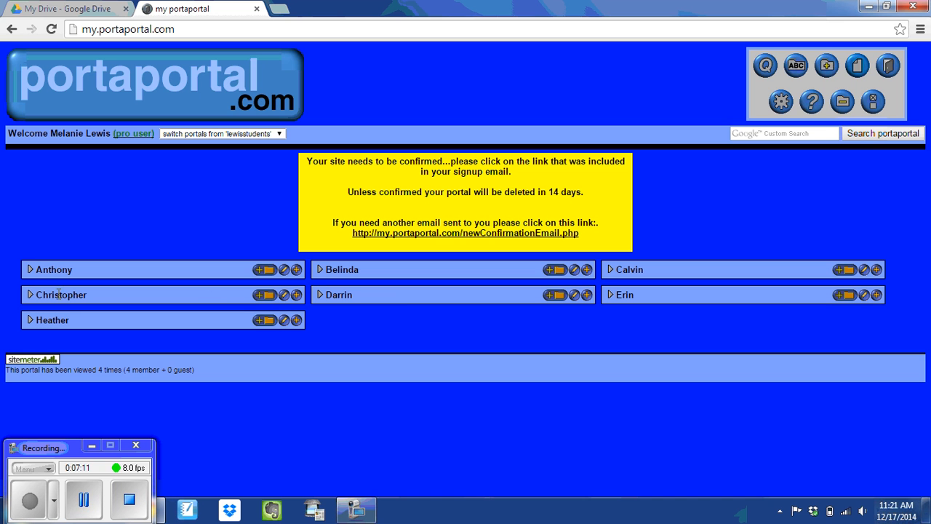
left_click(31, 270)
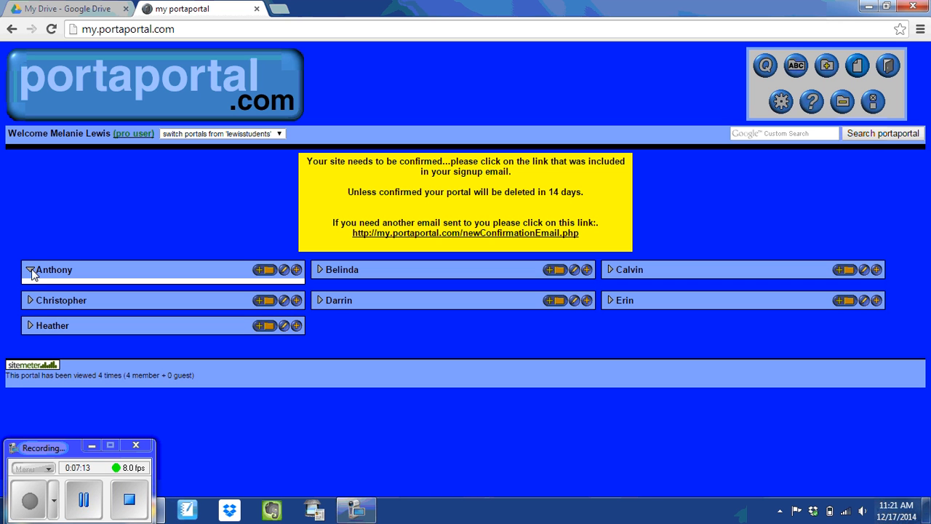
left_click(31, 270)
left_click(31, 270)
left_click(31, 272)
left_click(33, 273)
left_click(31, 271)
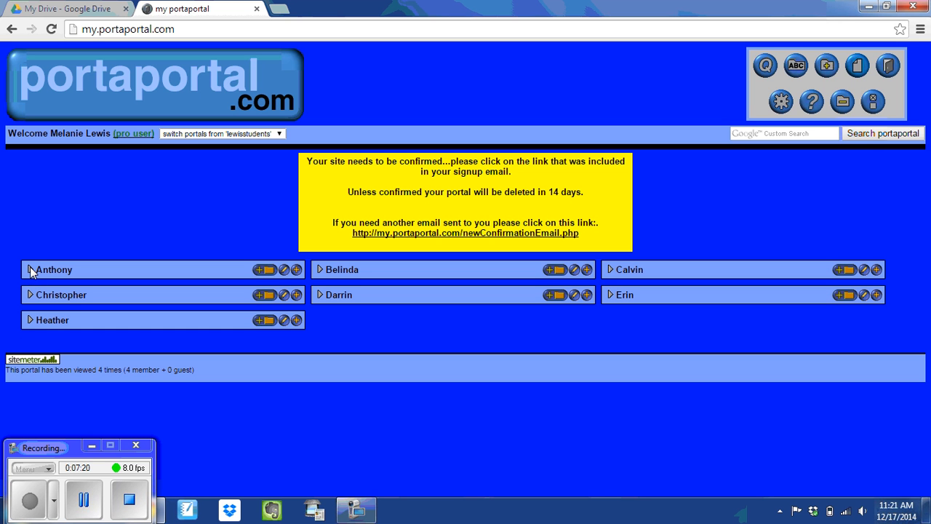
left_click(86, 270)
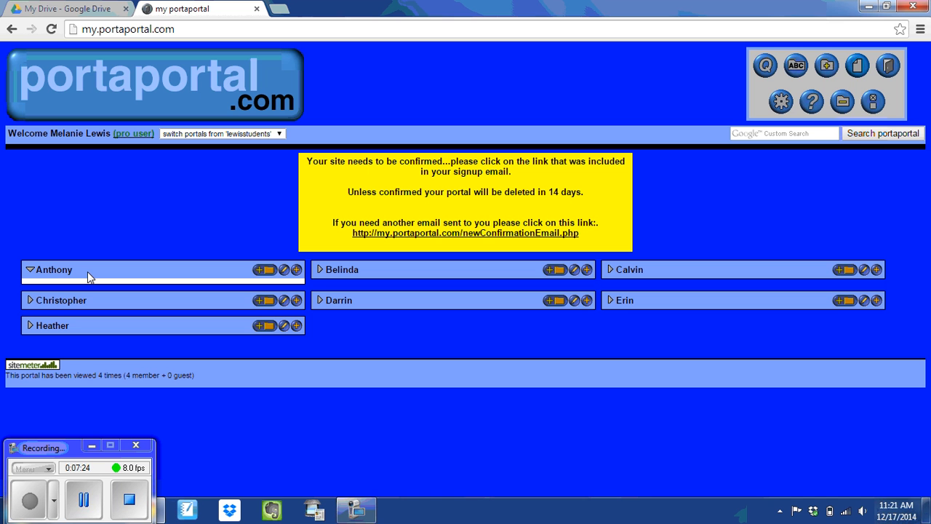
left_click(30, 270)
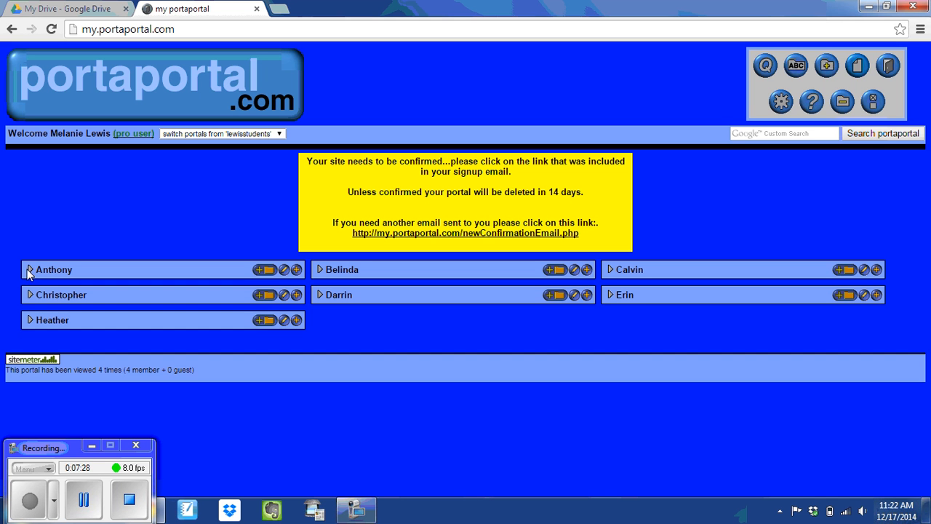
Step: In Google Drive, create a folder named 'lewisstudents' in My Drive and open it
left_click(59, 13)
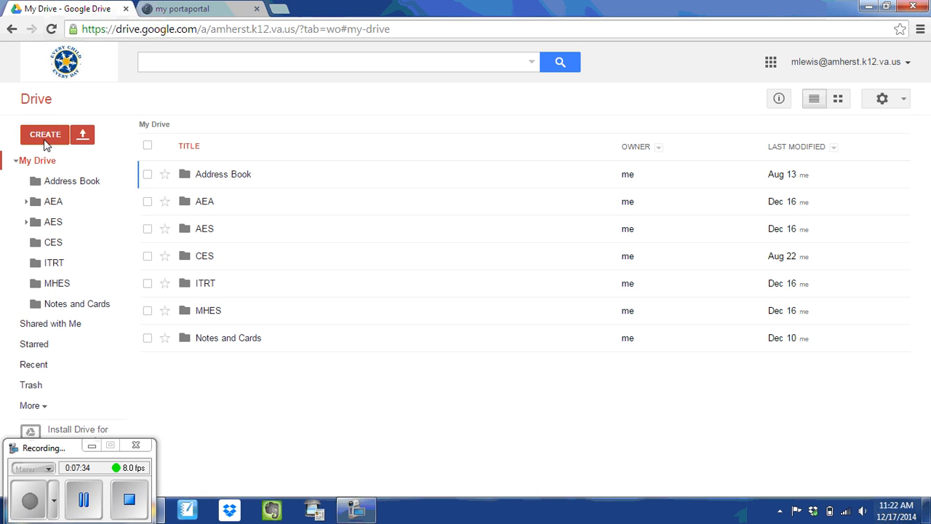
left_click(44, 137)
left_click(74, 163)
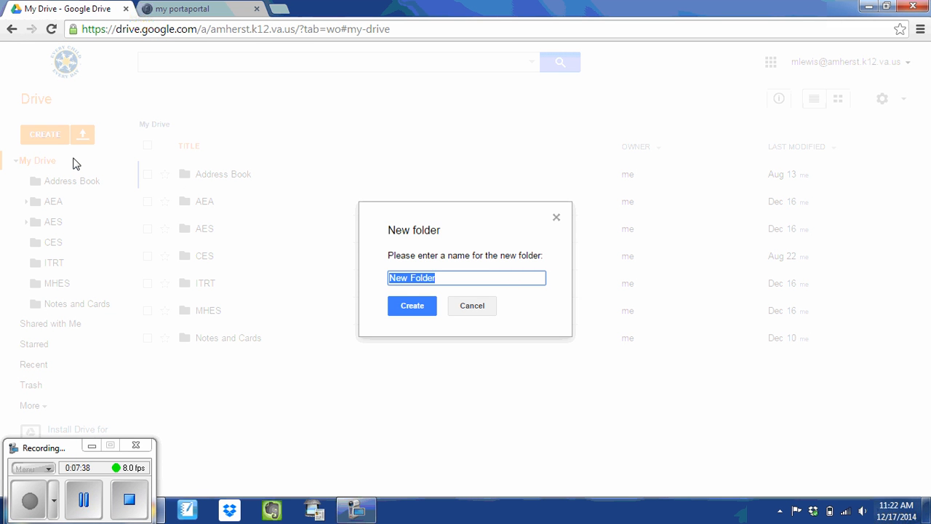
type("lewiss")
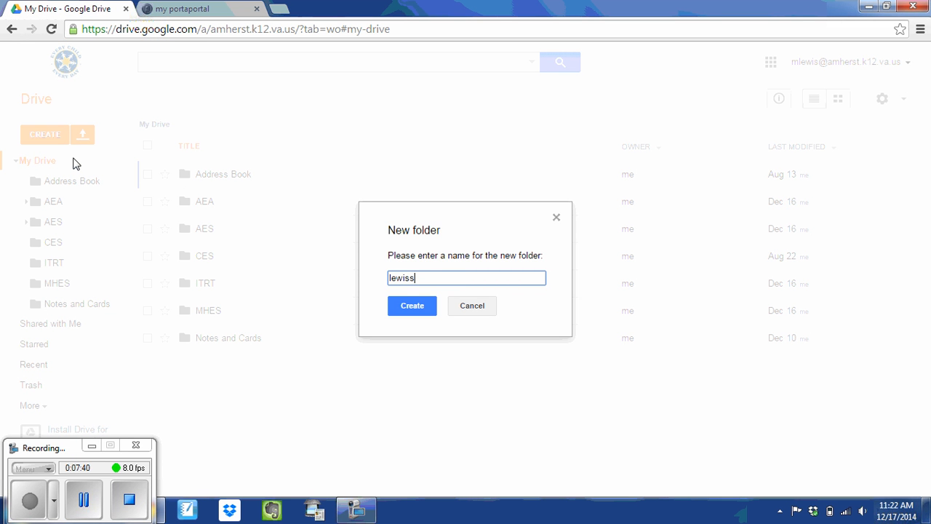
type("tudents")
left_click(400, 312)
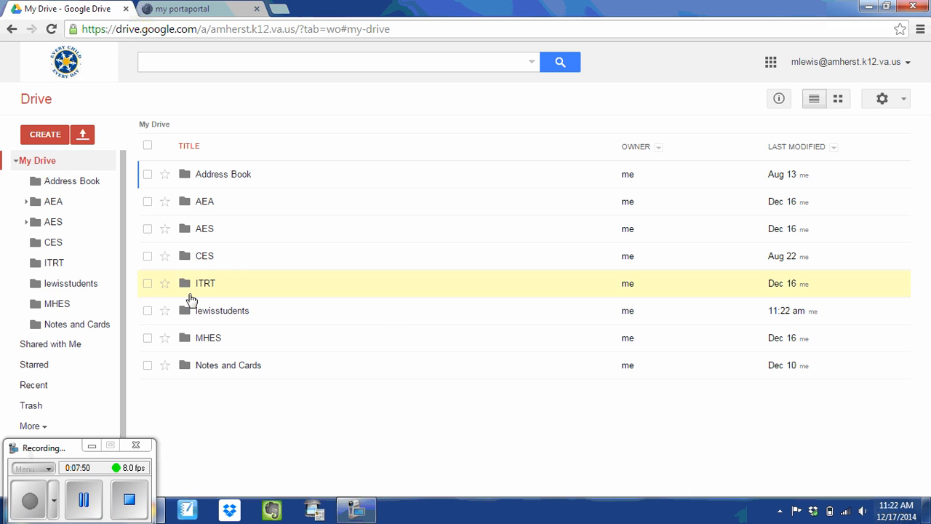
left_click(230, 320)
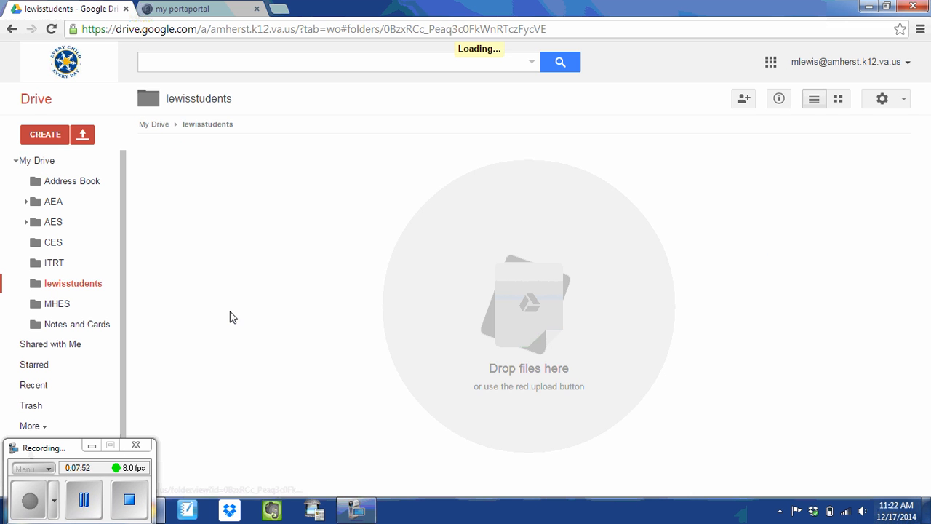
left_click(41, 134)
Step: Create a blank Google Doc named Anthony and open its Share dialog
left_click(82, 196)
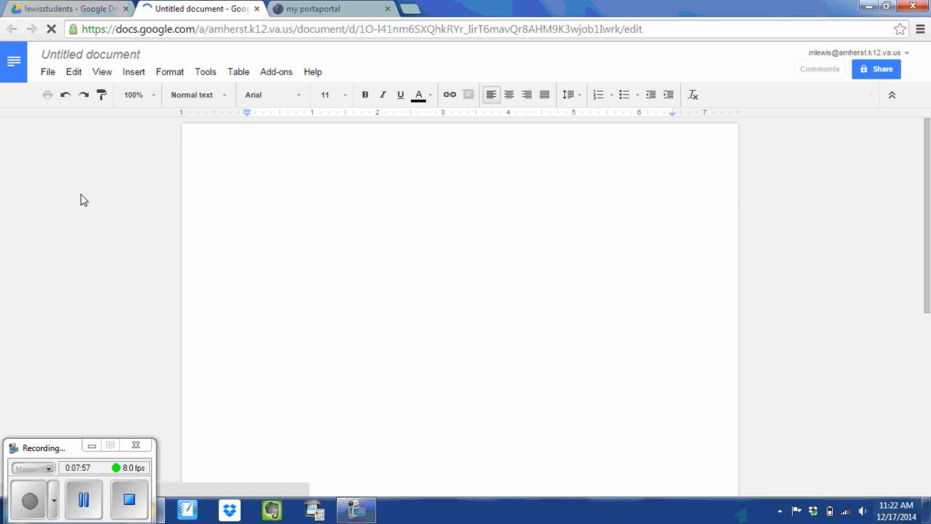
left_click(72, 55)
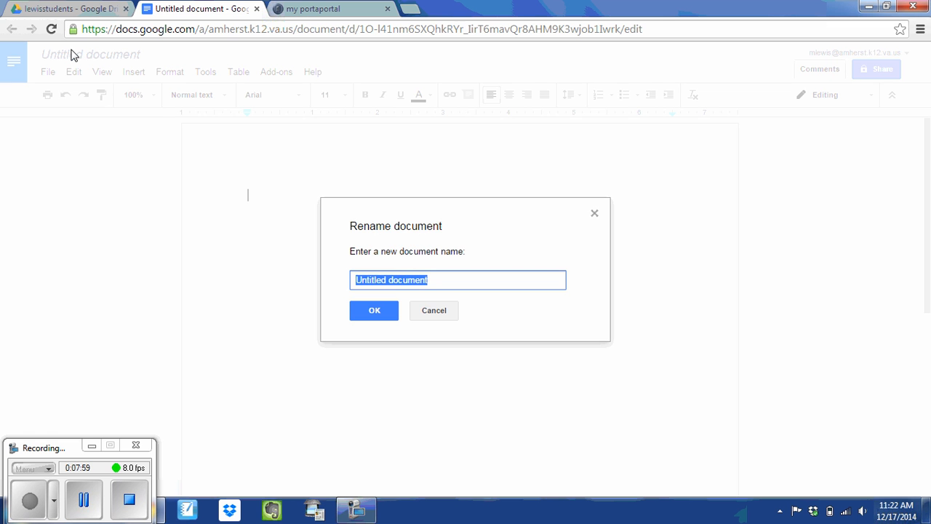
type("Anthony")
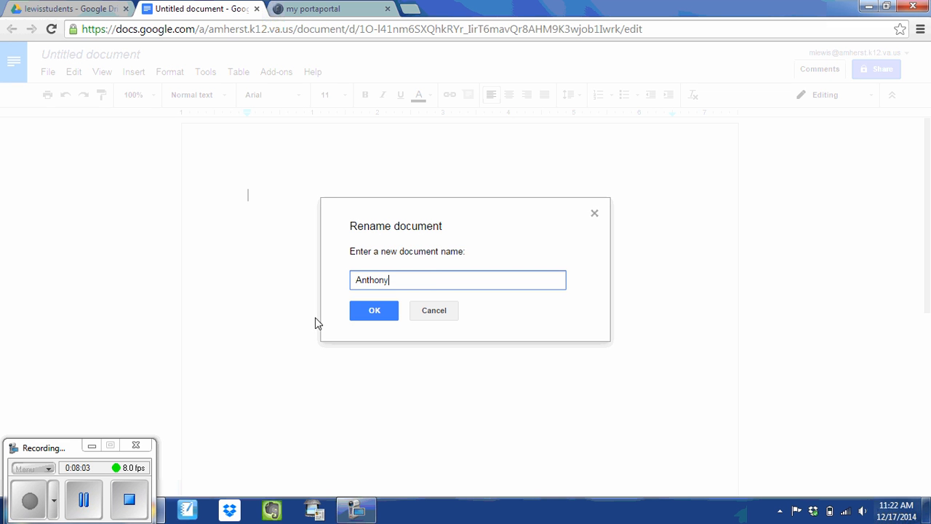
left_click(375, 314)
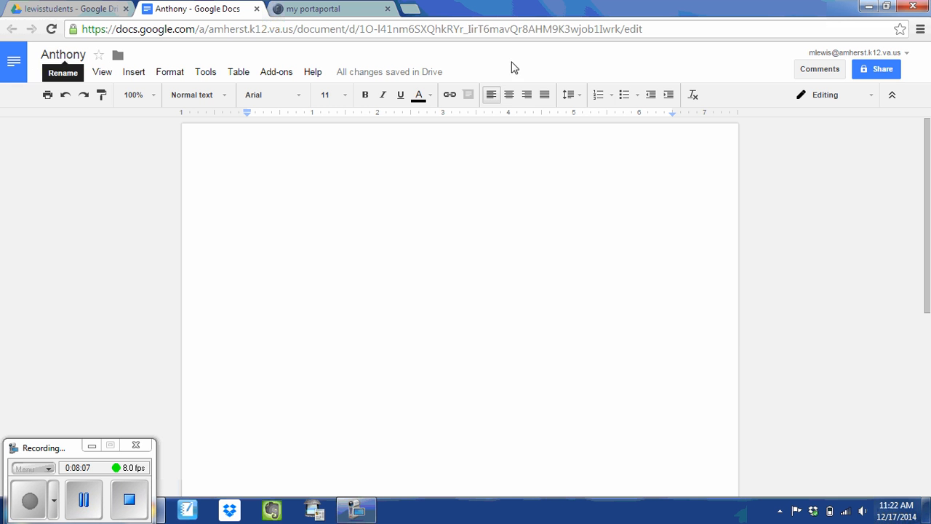
left_click(876, 73)
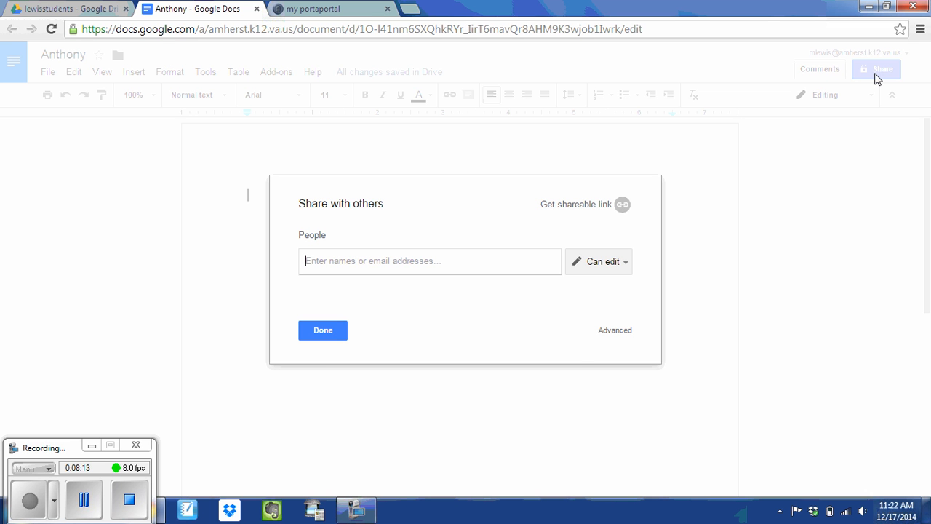
Step: Go through Advanced sharing settings to change the Anthony document's Private access
left_click(616, 331)
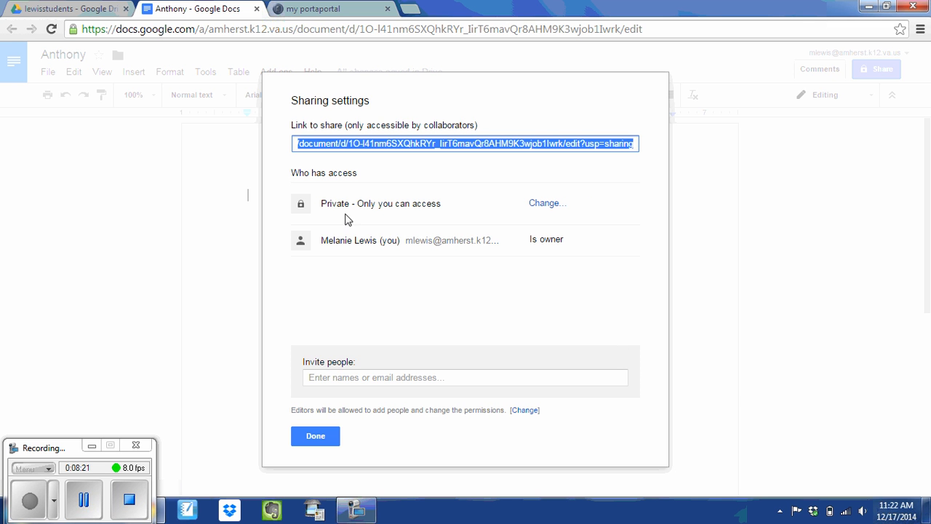
left_click(540, 208)
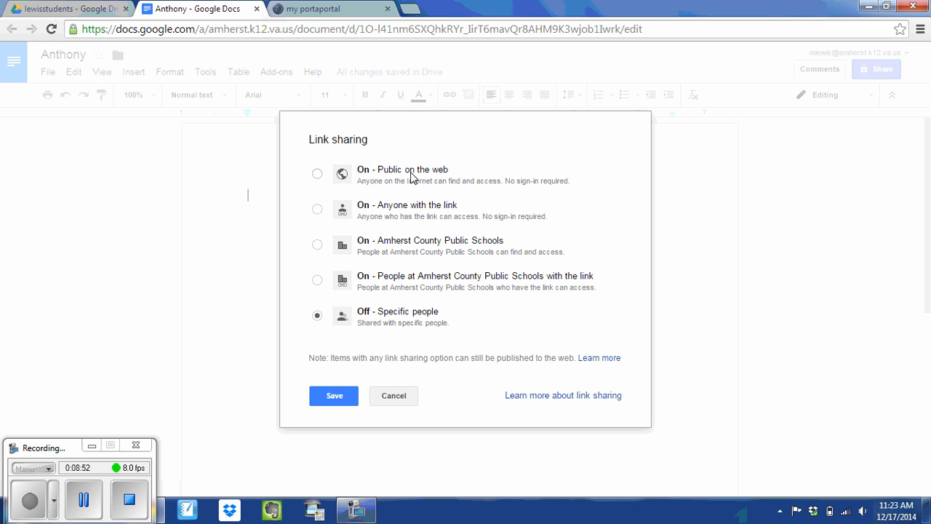
Step: Set Anthony's document to On - Anyone with the link, Can edit, and save
left_click(317, 210)
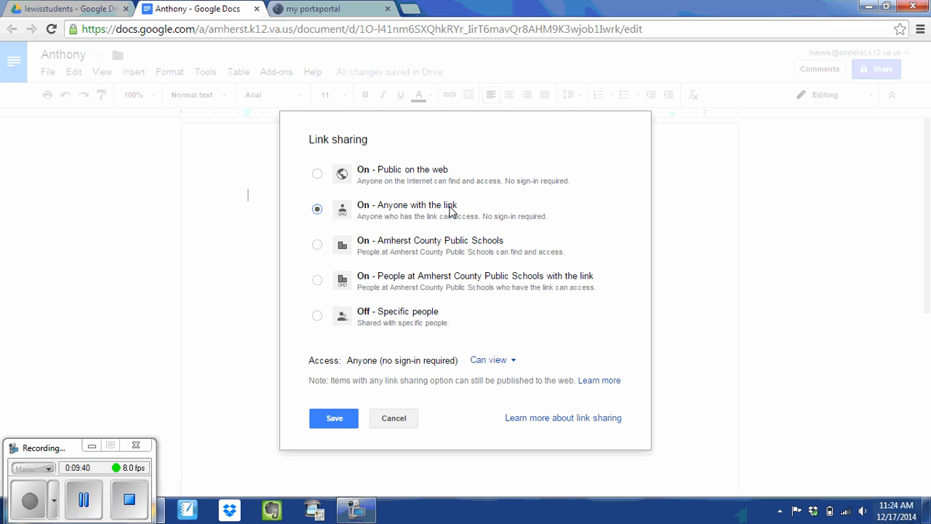
left_click(498, 365)
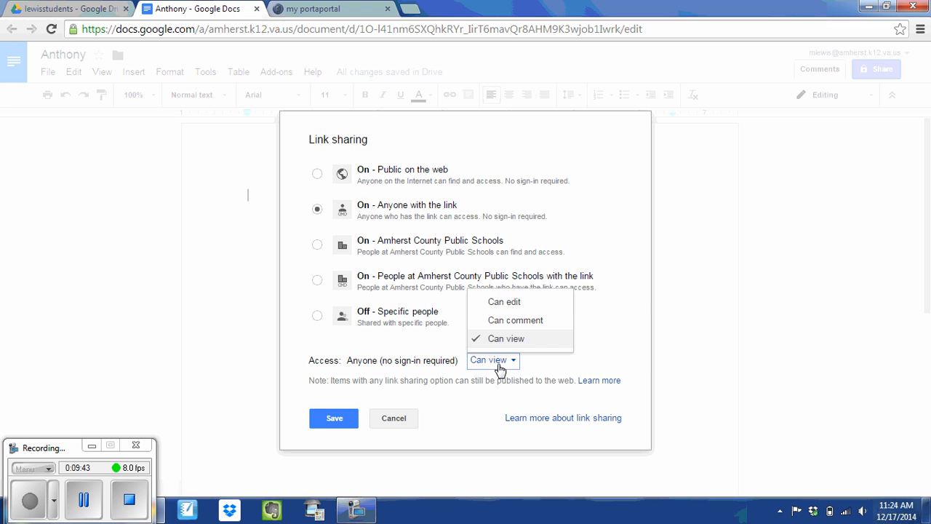
left_click(515, 303)
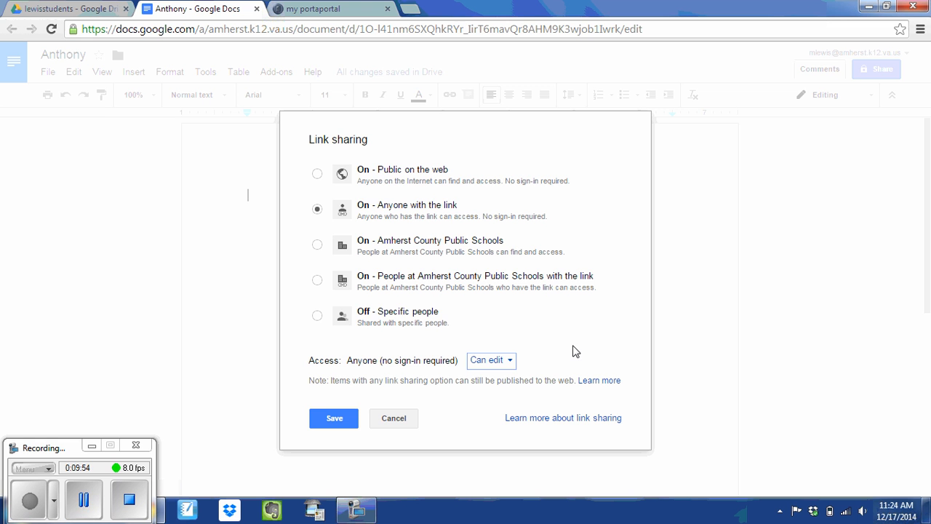
left_click(335, 420)
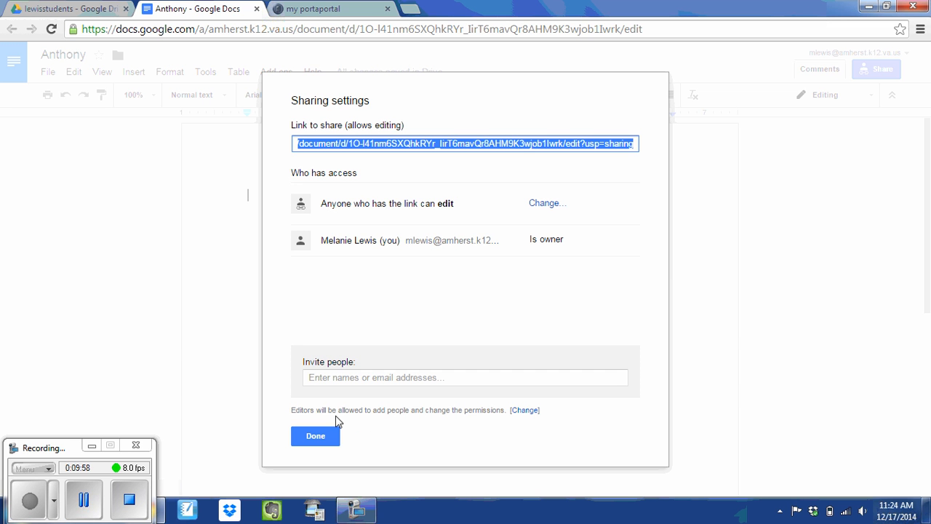
Step: Copy the document's share link and return to the Portaportal tab
right_click(441, 143)
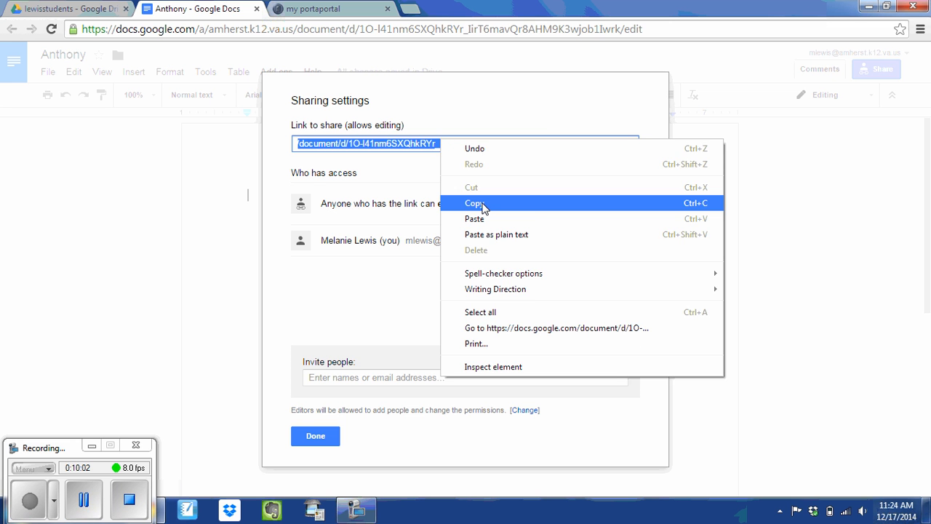
left_click(484, 204)
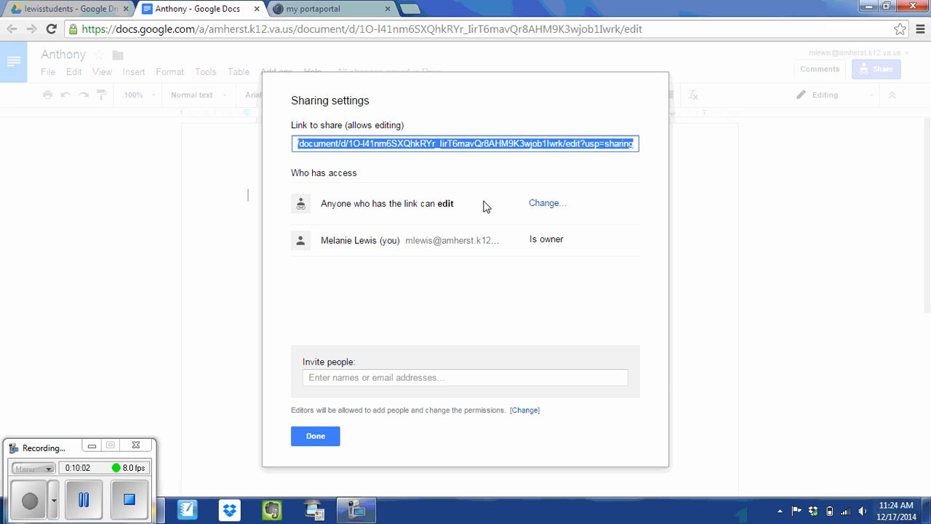
left_click(315, 435)
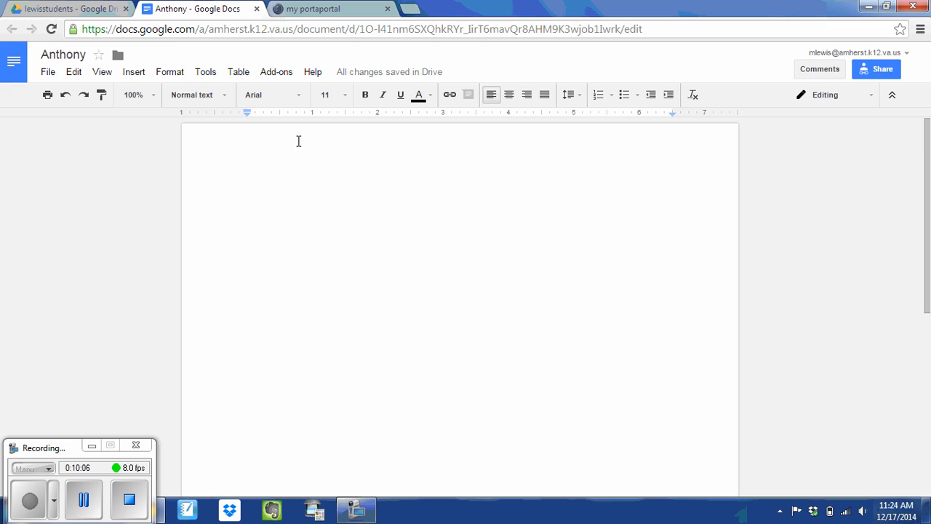
left_click(336, 15)
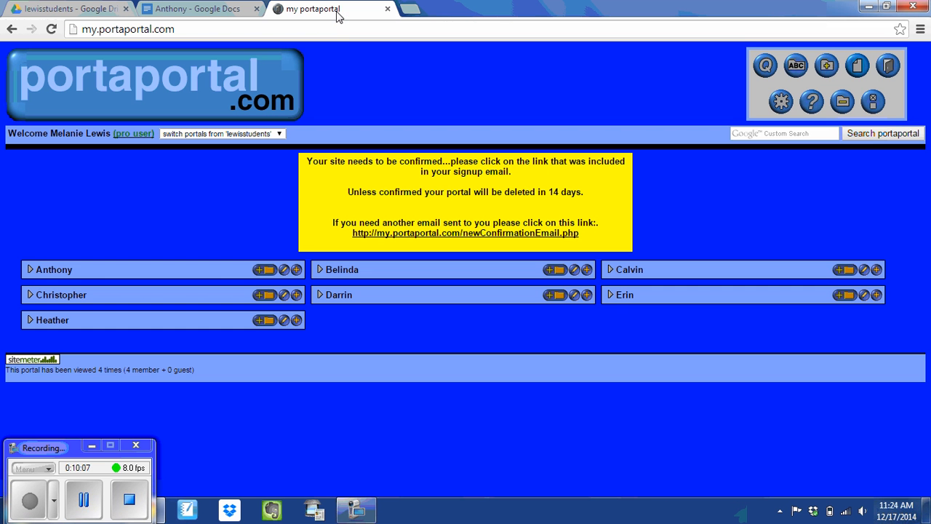
Step: Add a link titled 'Document' with the pasted Google Doc URL to Anthony's category
left_click(298, 274)
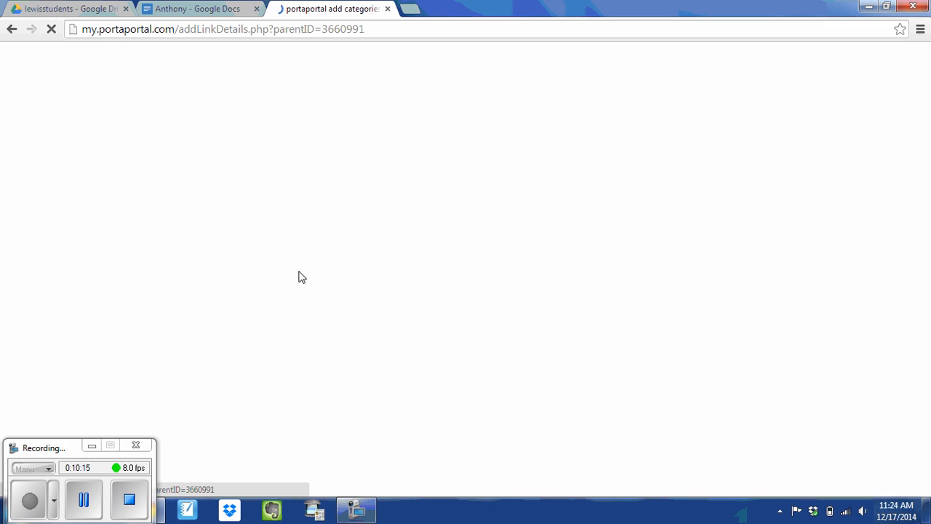
left_click_drag(252, 269, 194, 267)
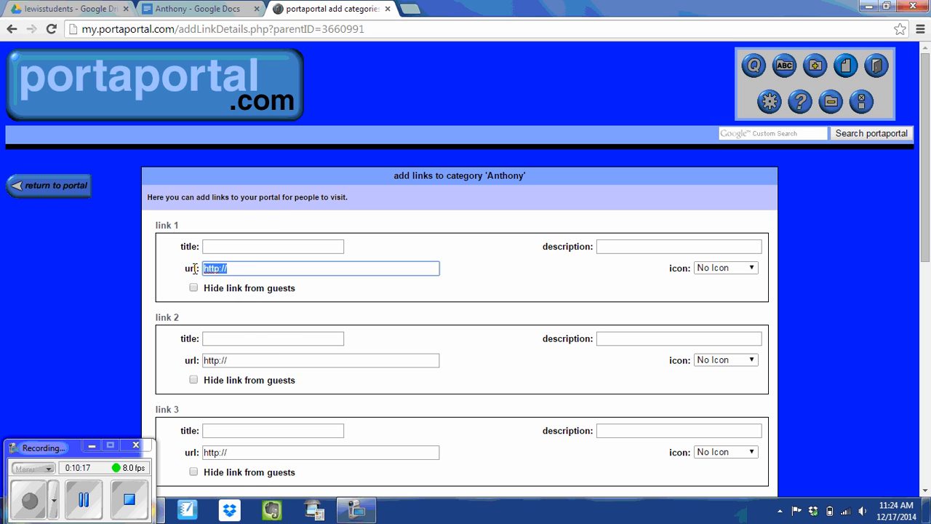
right_click(255, 271)
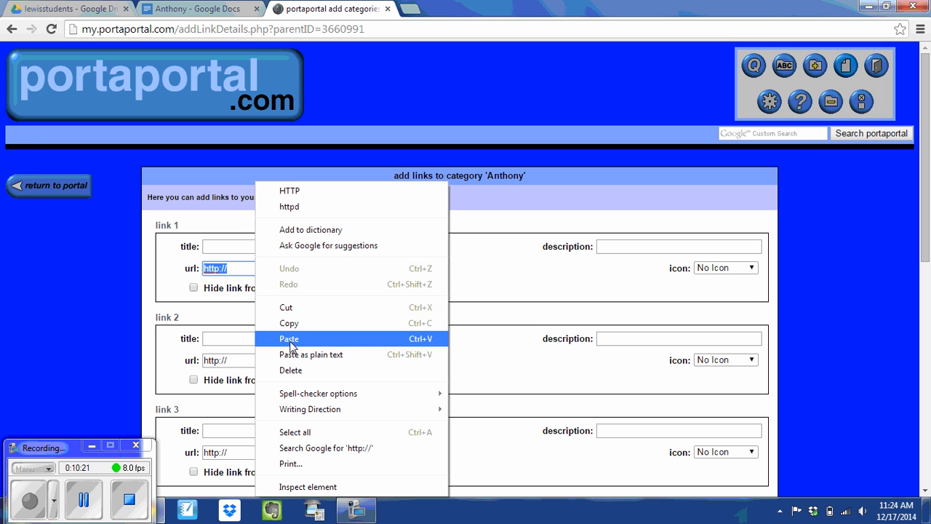
left_click(290, 338)
left_click(267, 248)
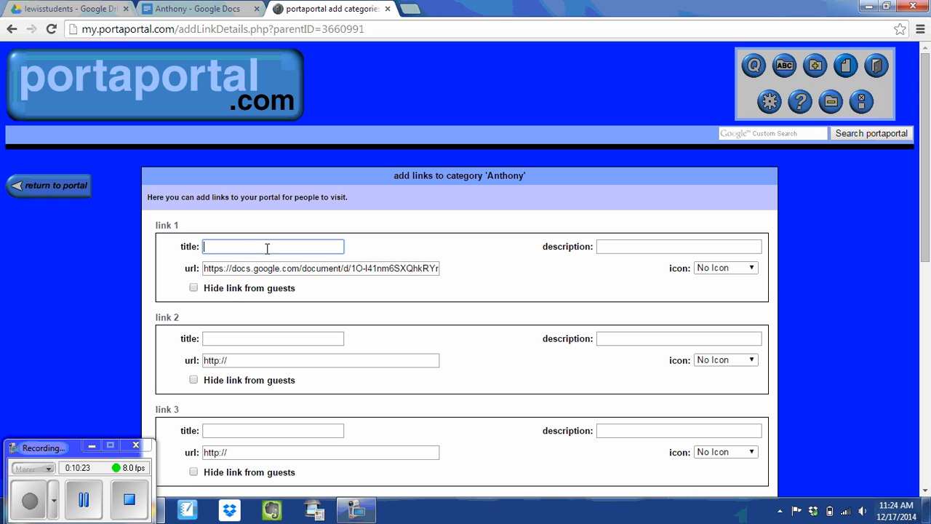
left_click(267, 248)
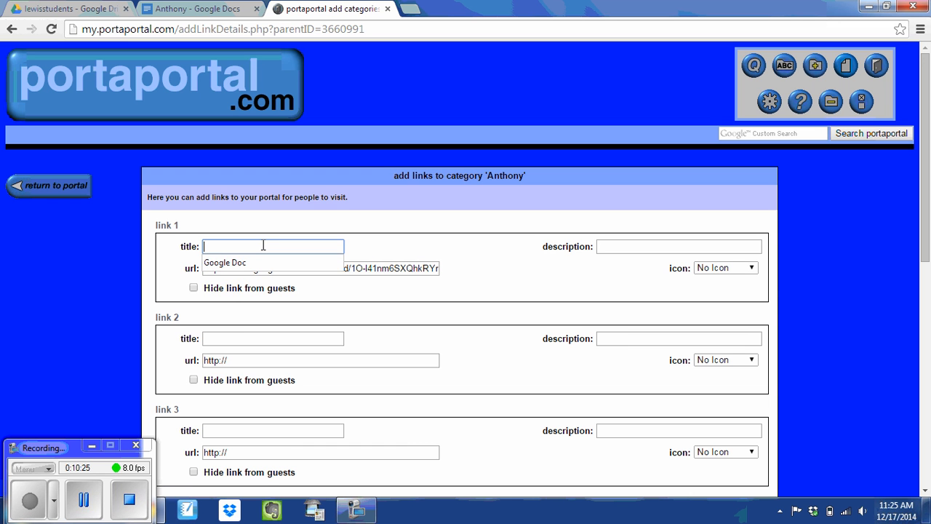
type("Document")
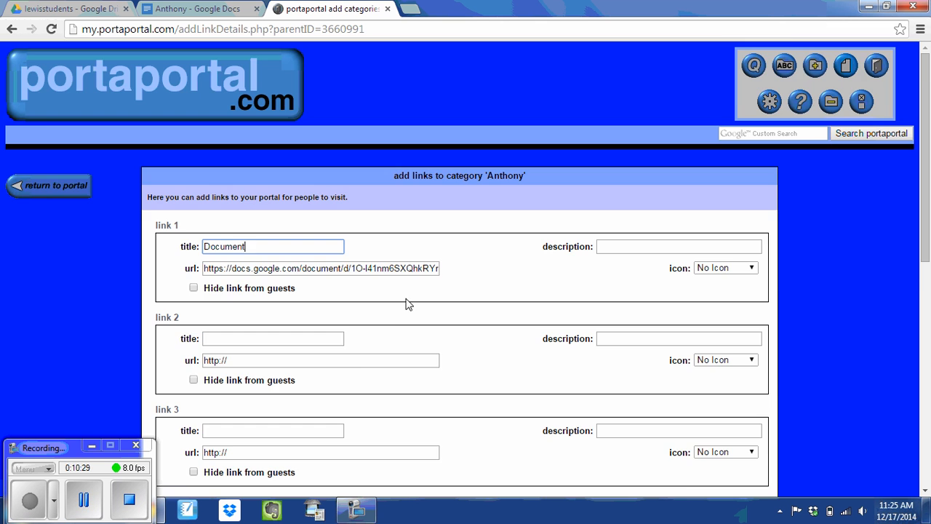
scroll(407, 304, "down", 3)
left_click(502, 396)
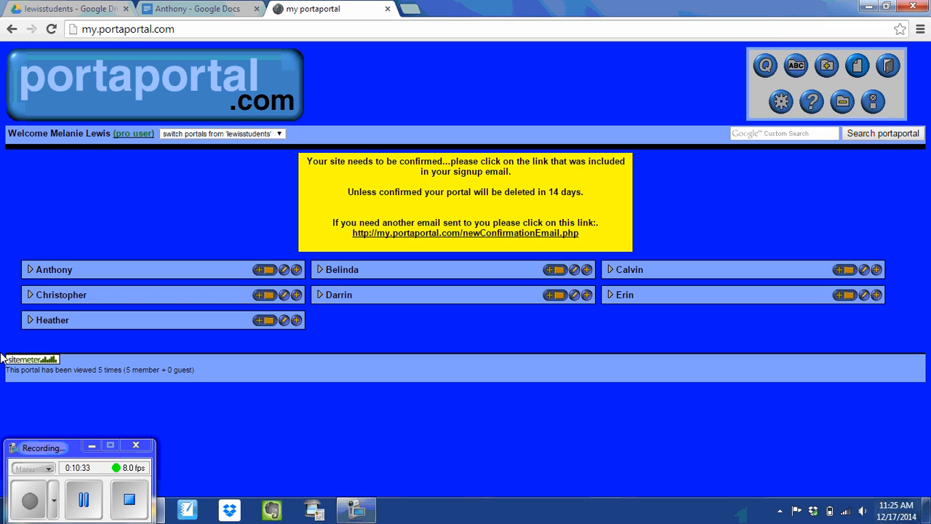
left_click(30, 270)
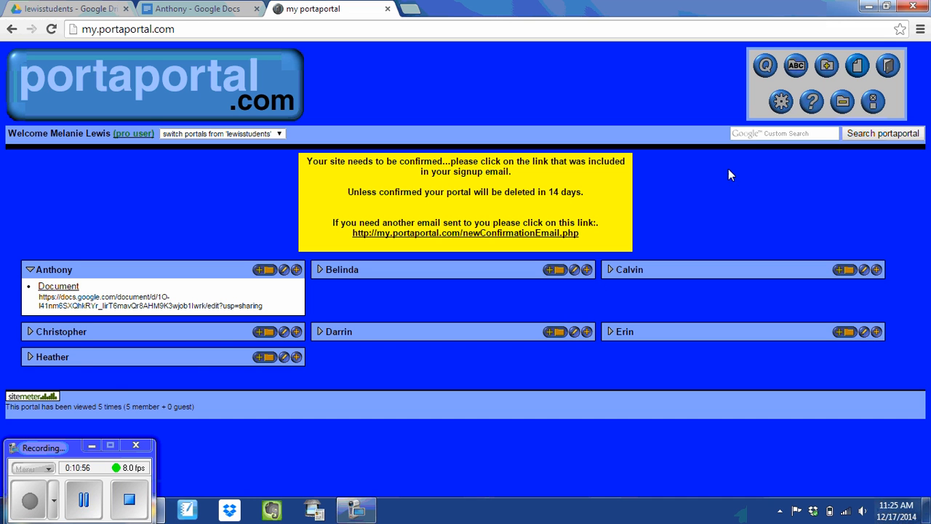
left_click(34, 270)
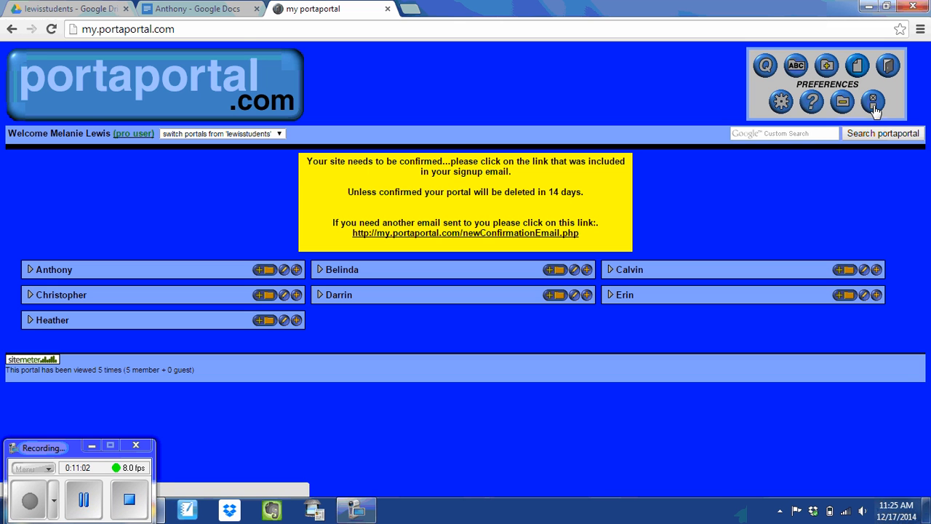
Step: Uncheck printer friendly in the portal preferences and save the change
left_click(875, 108)
scroll(517, 426, "down", 5)
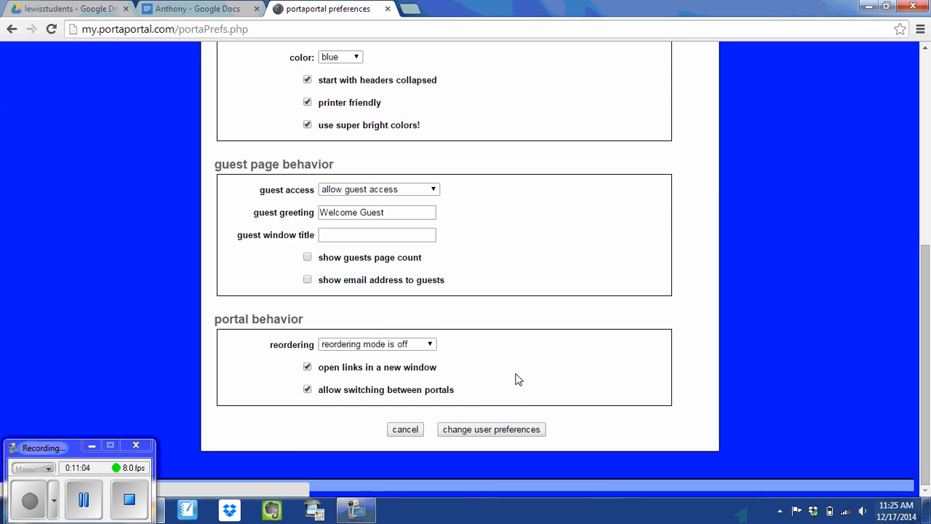
scroll(476, 348, "up", 1)
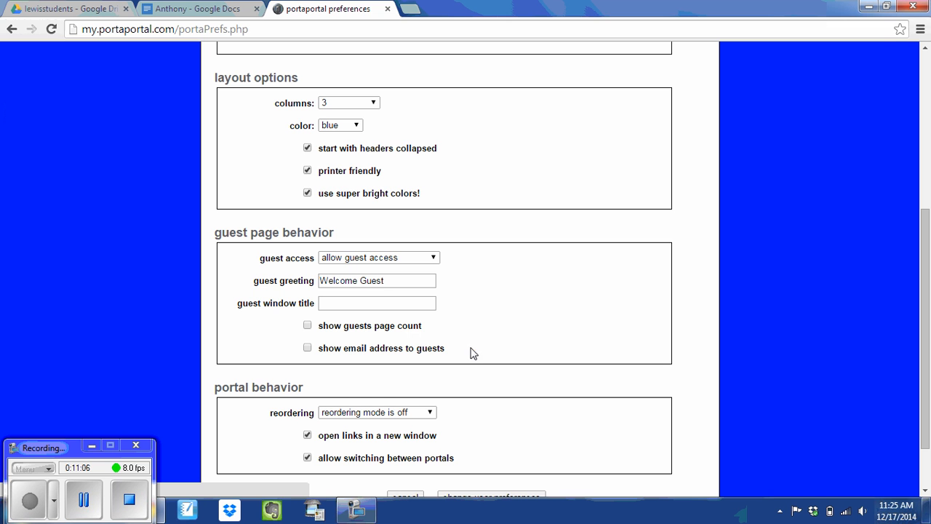
left_click(308, 172)
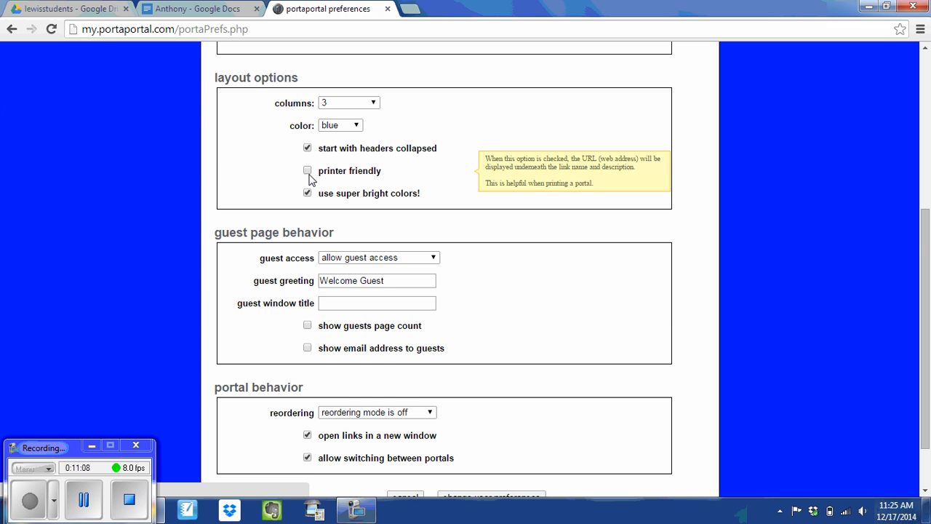
scroll(513, 243, "down", 1)
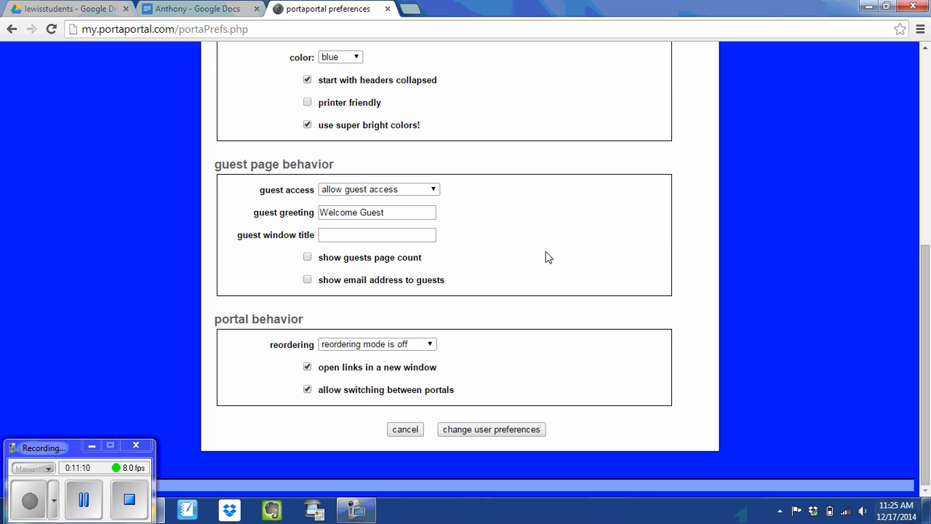
left_click(481, 431)
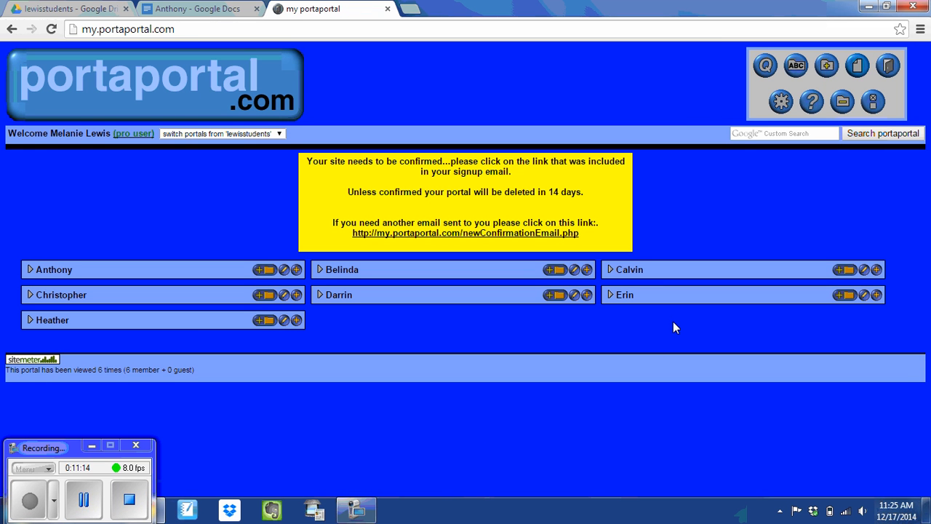
Step: Run the link test from the portal's Advanced utilities
left_click(781, 103)
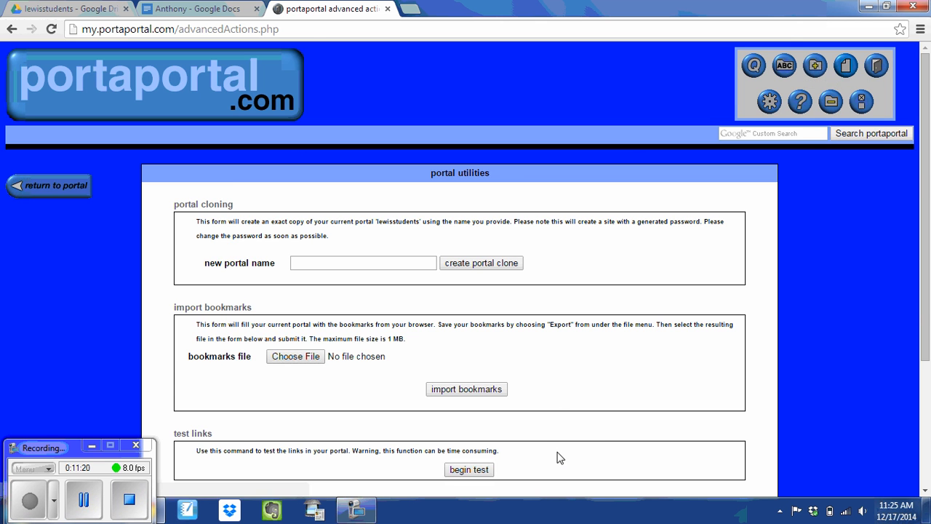
scroll(557, 455, "down", 2)
scroll(488, 403, "down", 1)
scroll(492, 392, "up", 3)
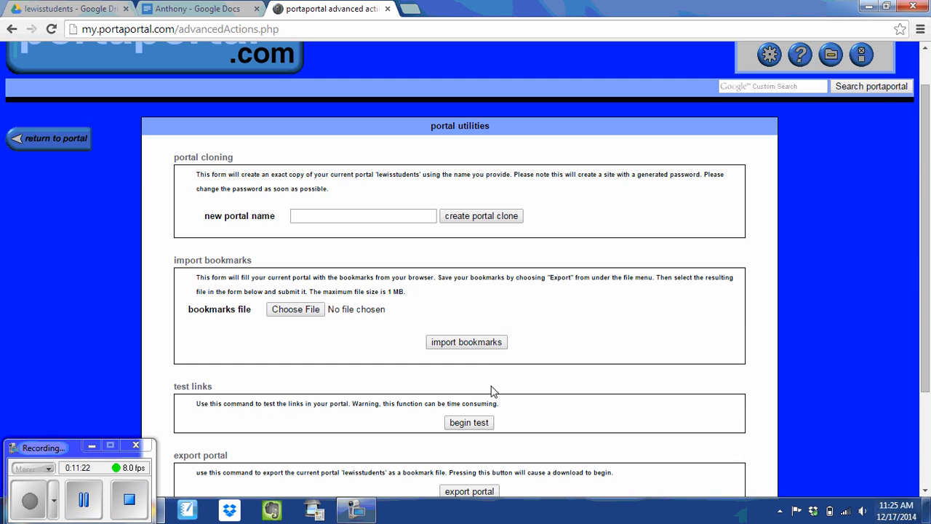
scroll(486, 369, "down", 1)
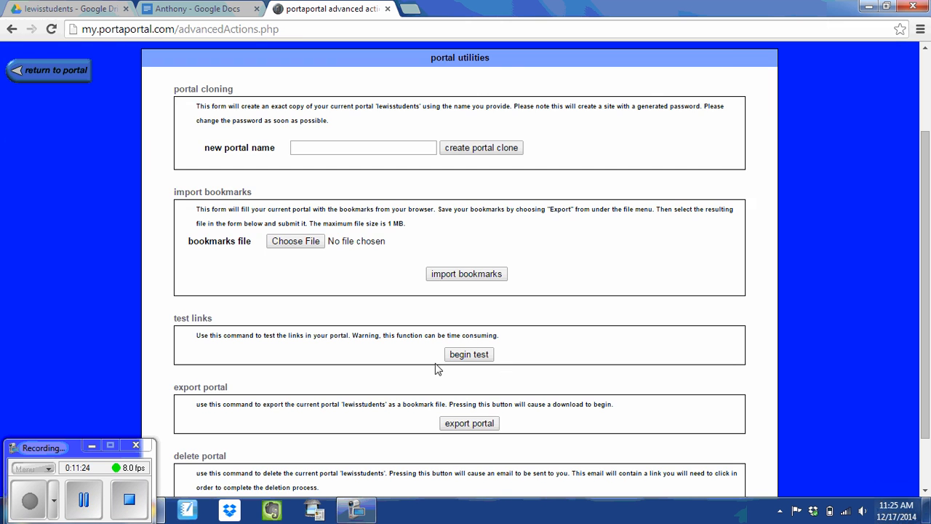
left_click(469, 355)
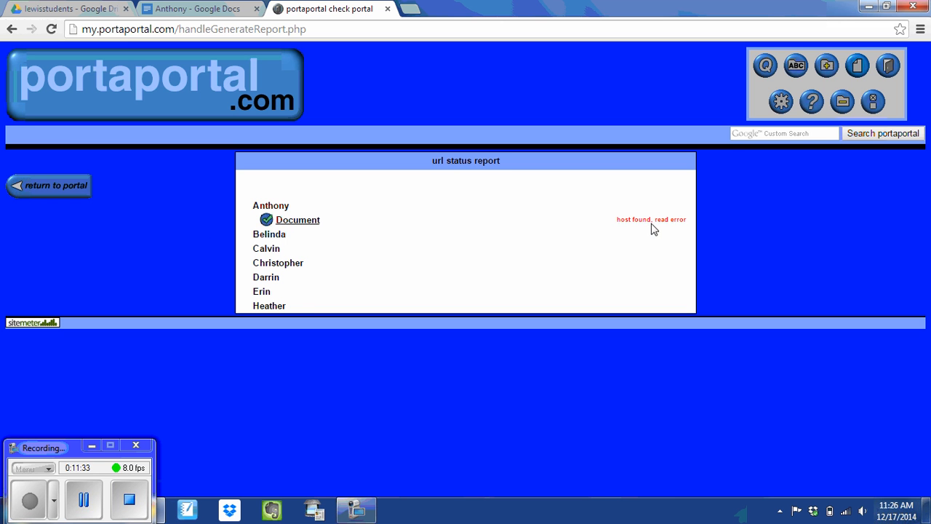
Step: Open Anthony's Document link to verify it, then return to the portal
left_click(294, 221)
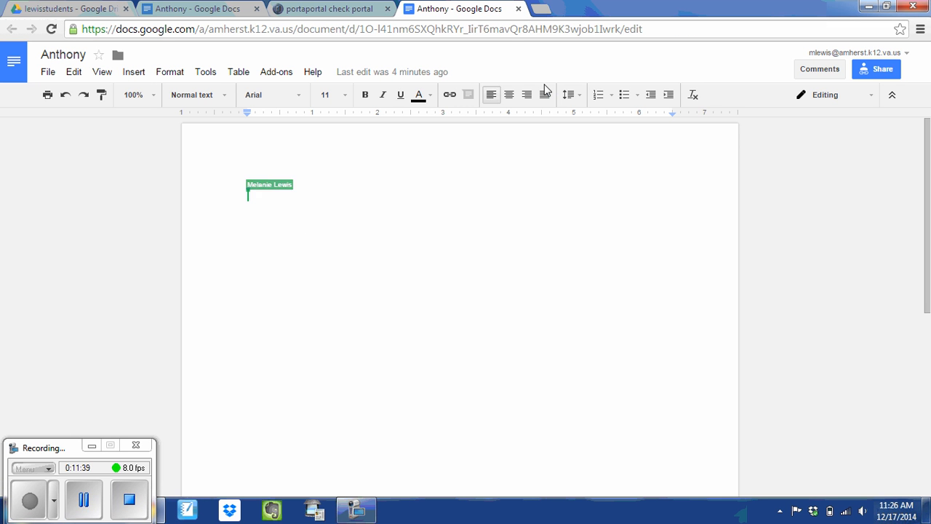
left_click(519, 9)
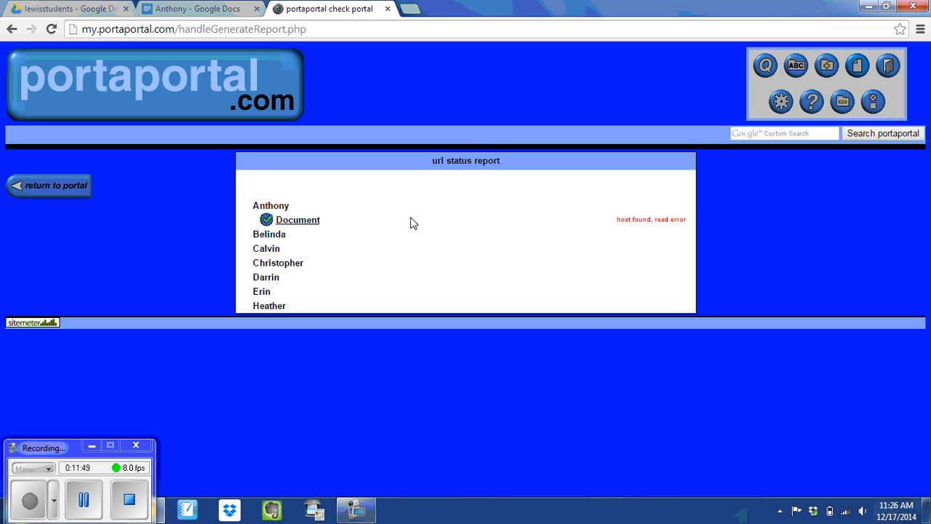
left_click(37, 193)
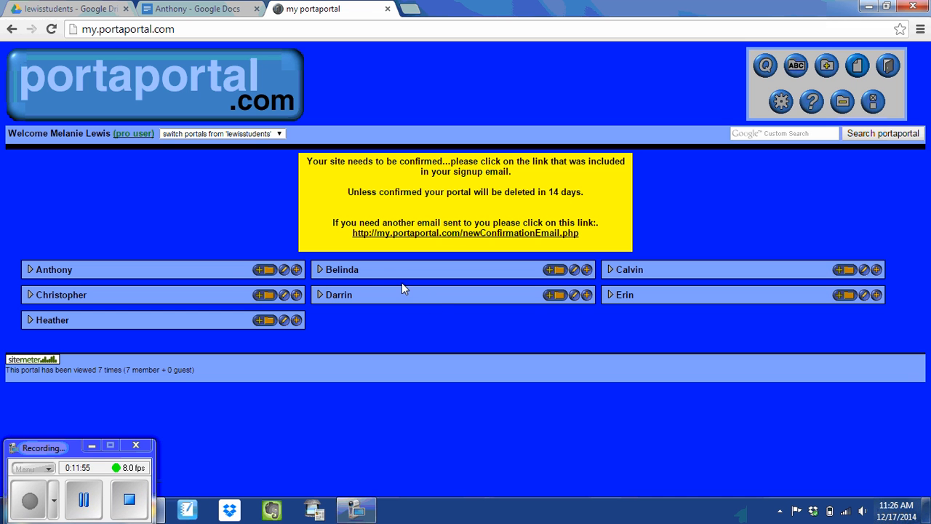
Step: Close the Anthony document and go back to the lewisstudents Drive folder
left_click(211, 11)
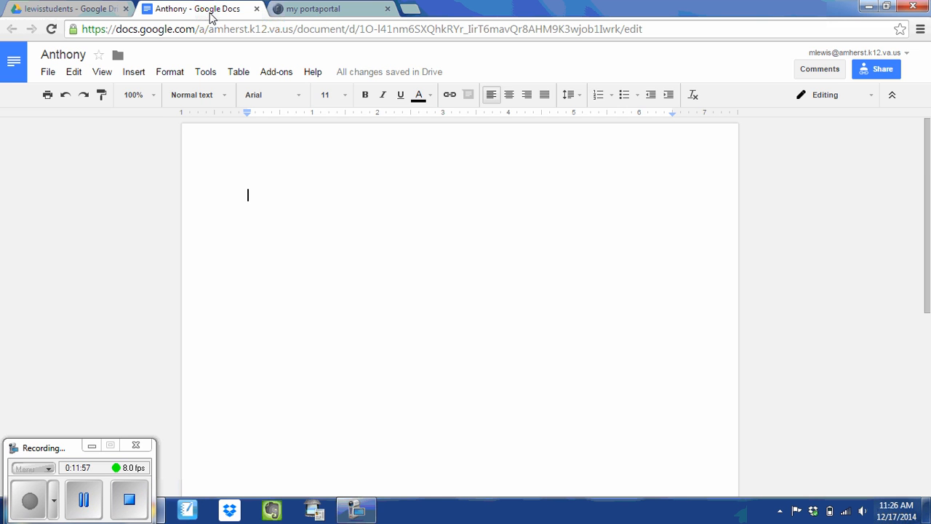
left_click(257, 9)
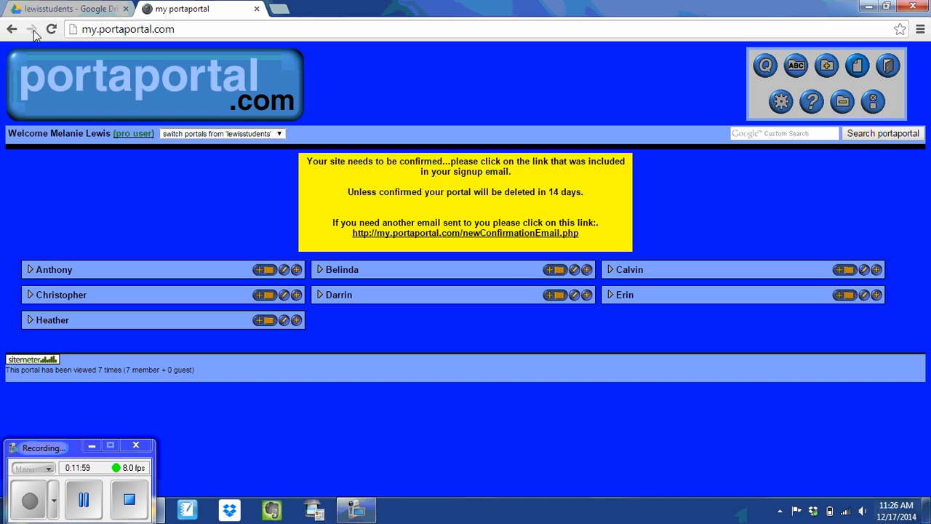
left_click(69, 10)
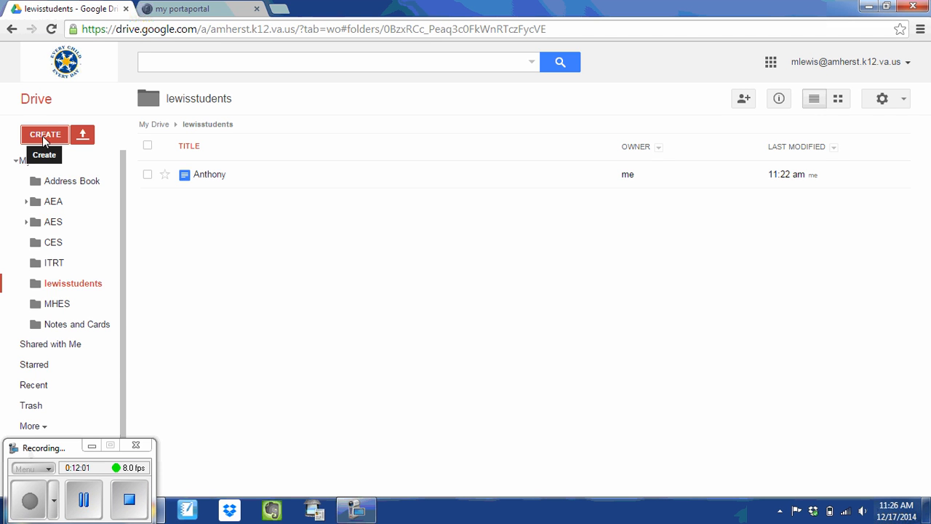
Step: Create a new blank Google Doc and rename it Belinda
left_click(45, 136)
left_click(78, 200)
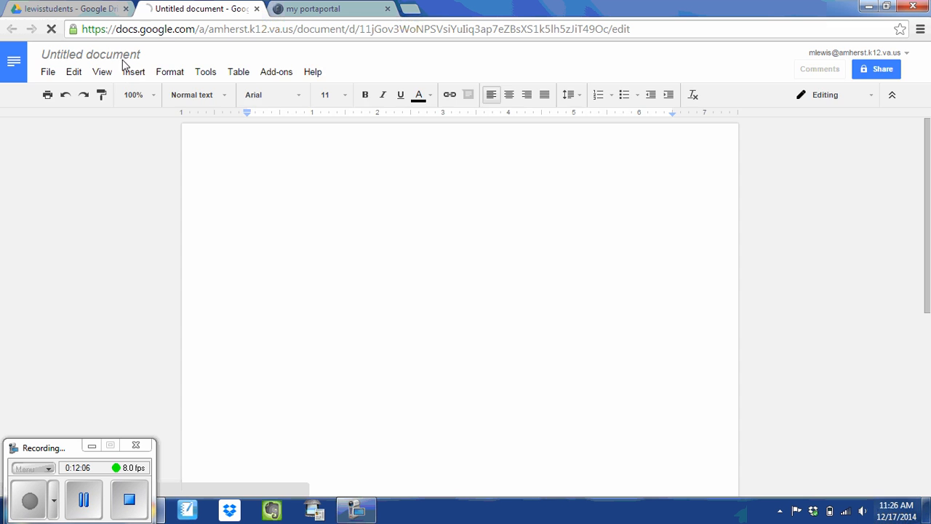
left_click(122, 56)
type("Belinda")
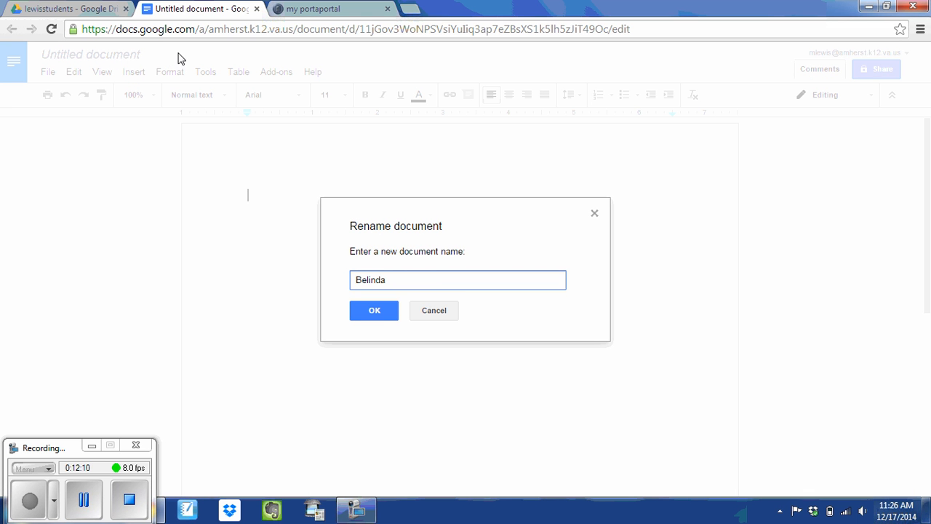
left_click(381, 318)
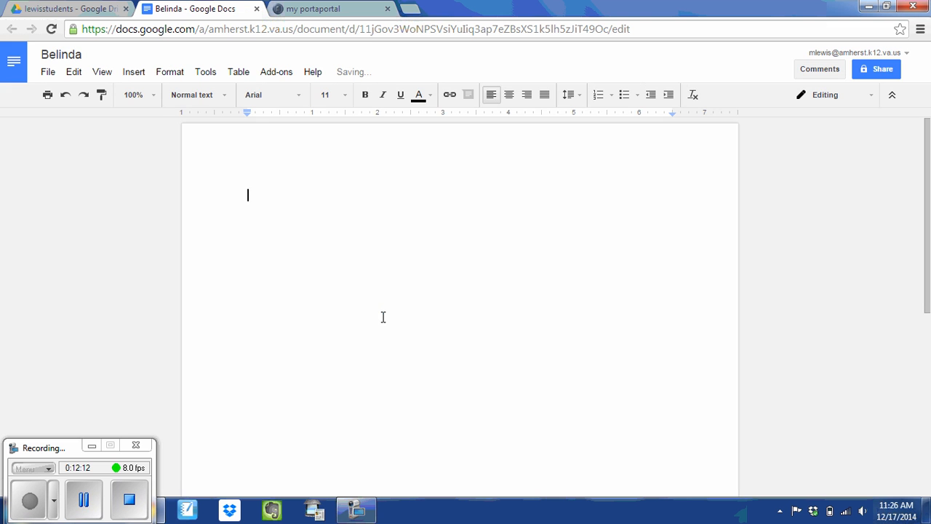
Step: Share Belinda's document as Anyone with the link, Can edit, and save
left_click(875, 76)
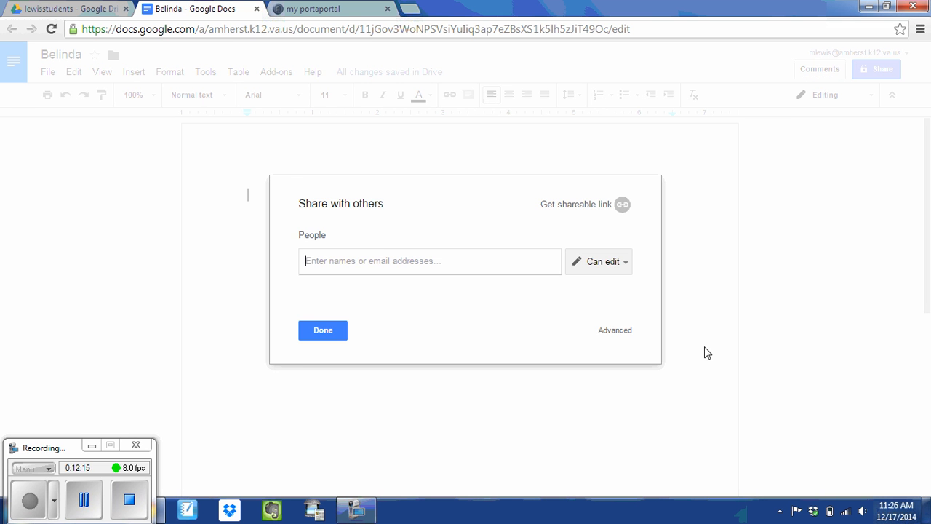
left_click(623, 331)
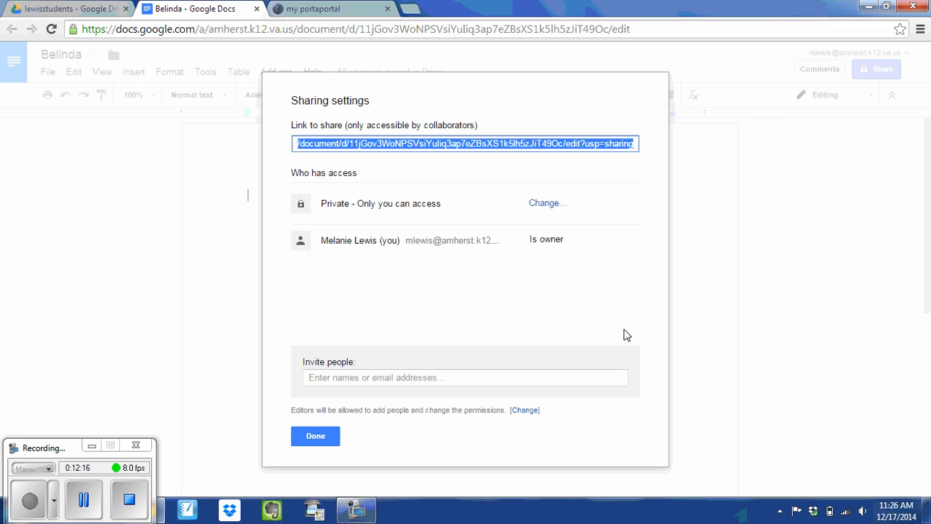
left_click(549, 207)
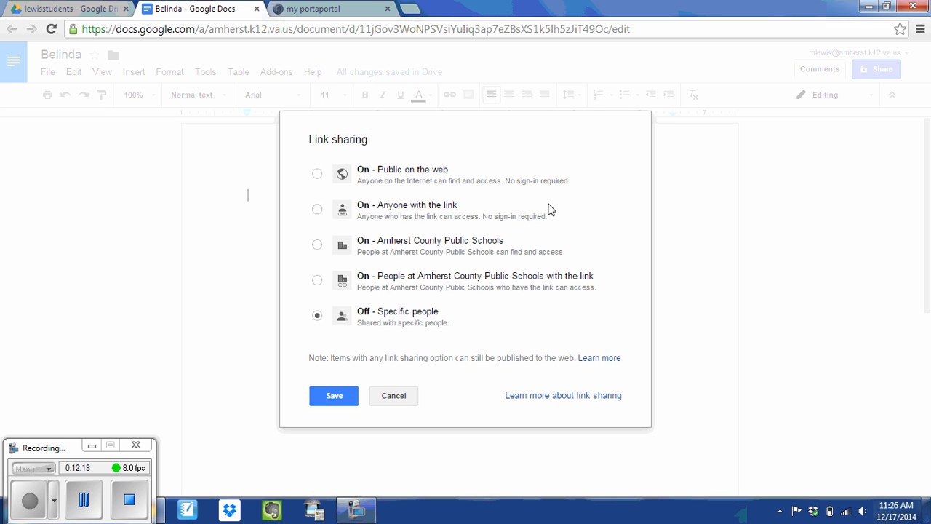
left_click(316, 209)
left_click(493, 360)
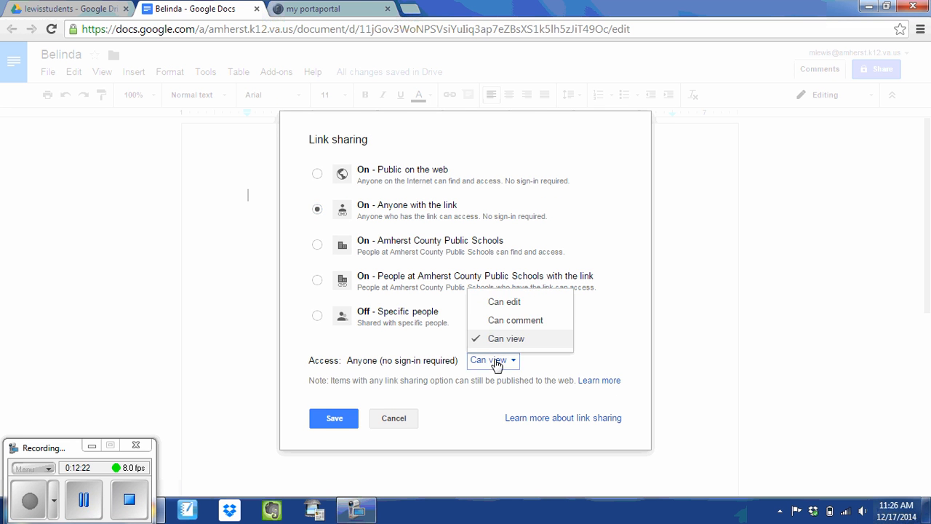
left_click(507, 309)
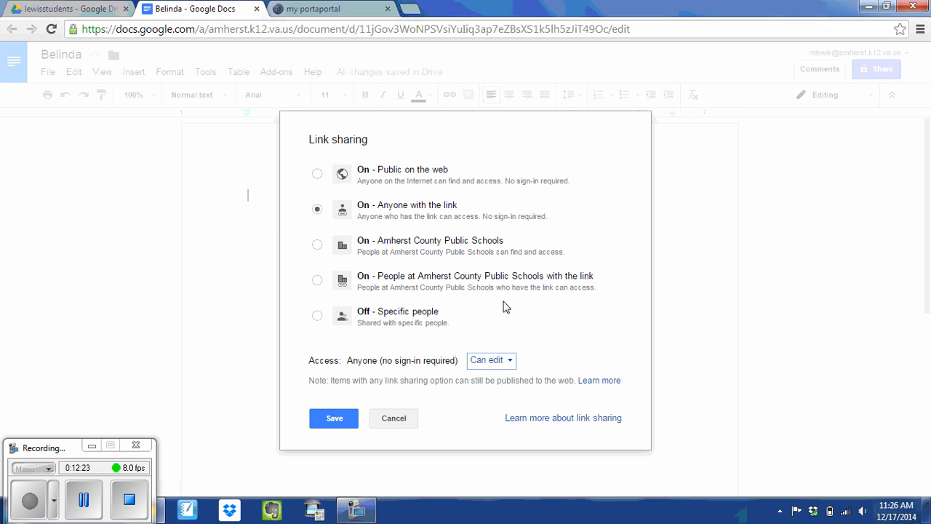
left_click(329, 419)
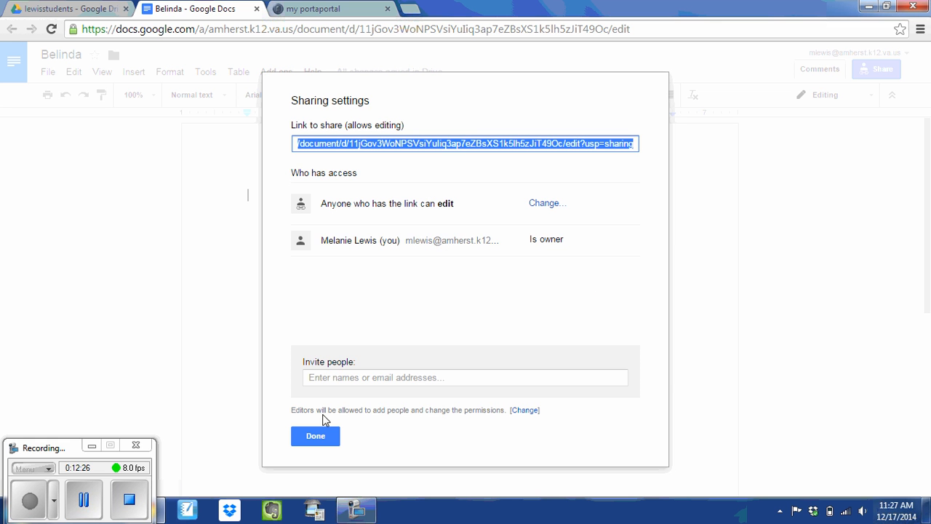
Step: Copy Belinda's share link and switch back to the portal
right_click(462, 145)
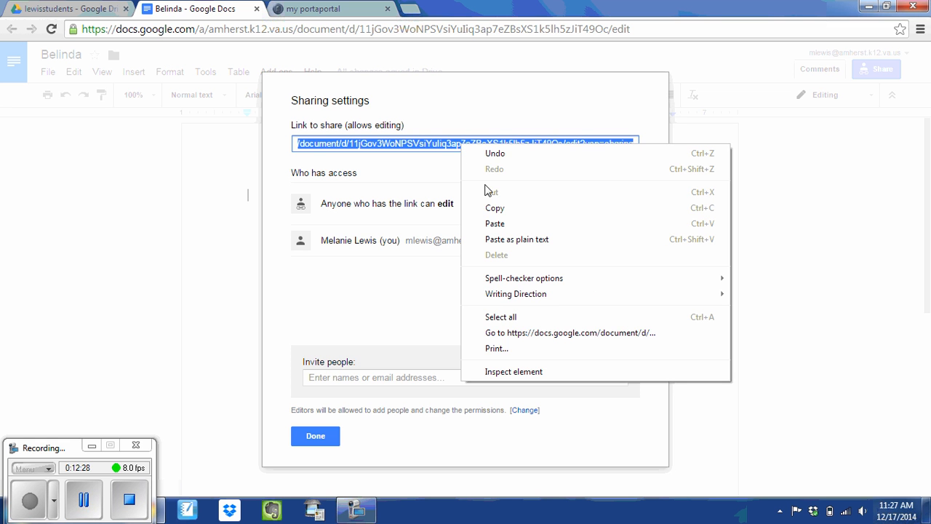
left_click(510, 214)
left_click(315, 436)
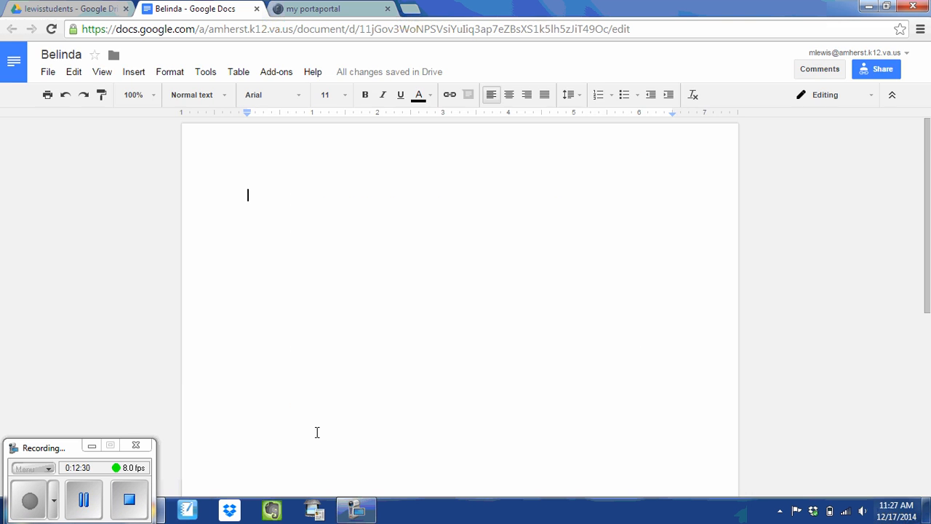
left_click(331, 15)
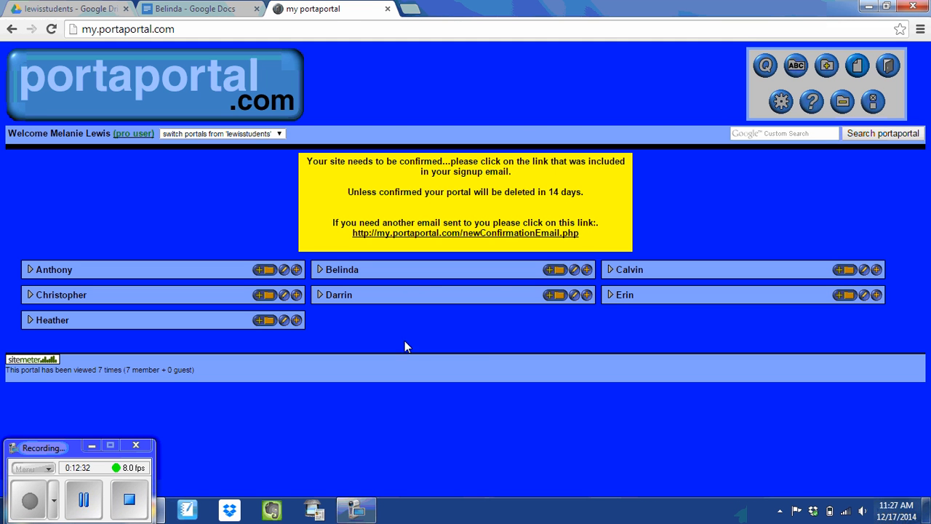
Step: Add a link titled 'Docment' with the pasted Google Doc URL to Belinda's category
left_click(586, 270)
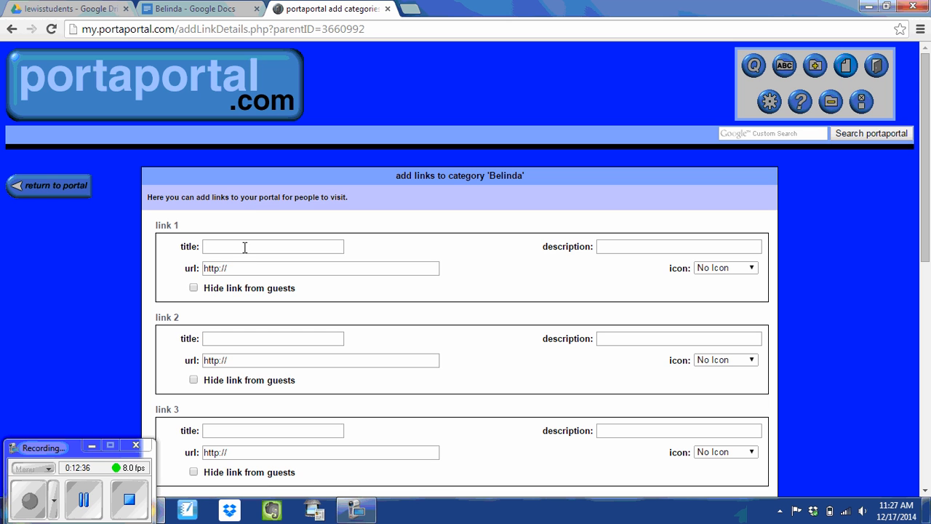
left_click_drag(242, 274, 174, 272)
right_click(227, 269)
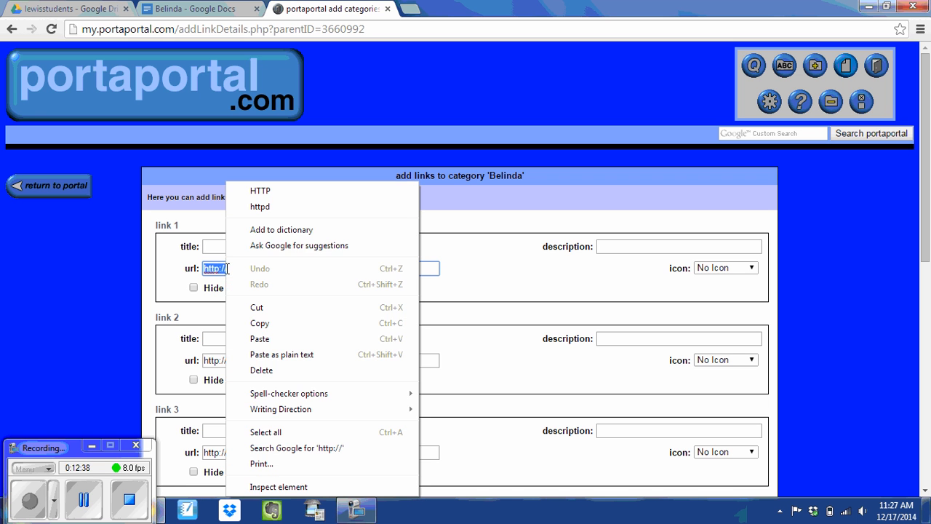
left_click(275, 339)
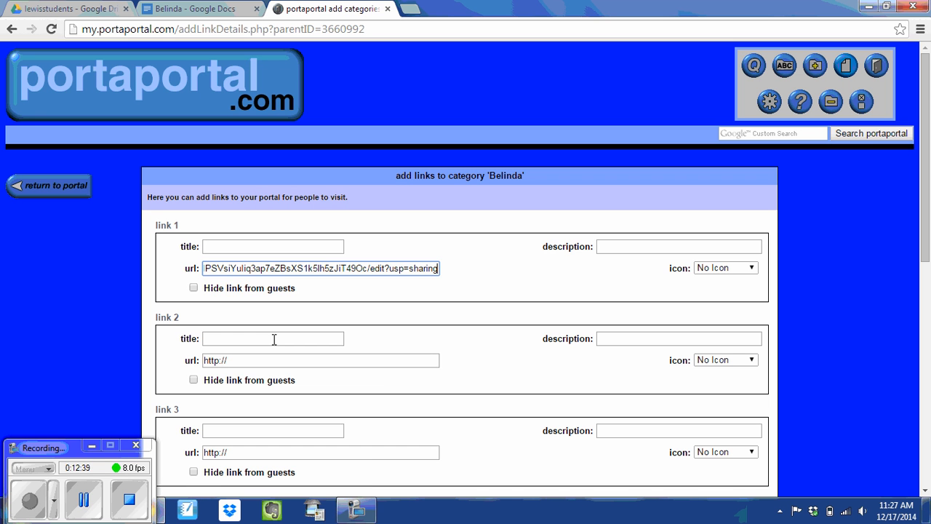
left_click(250, 247)
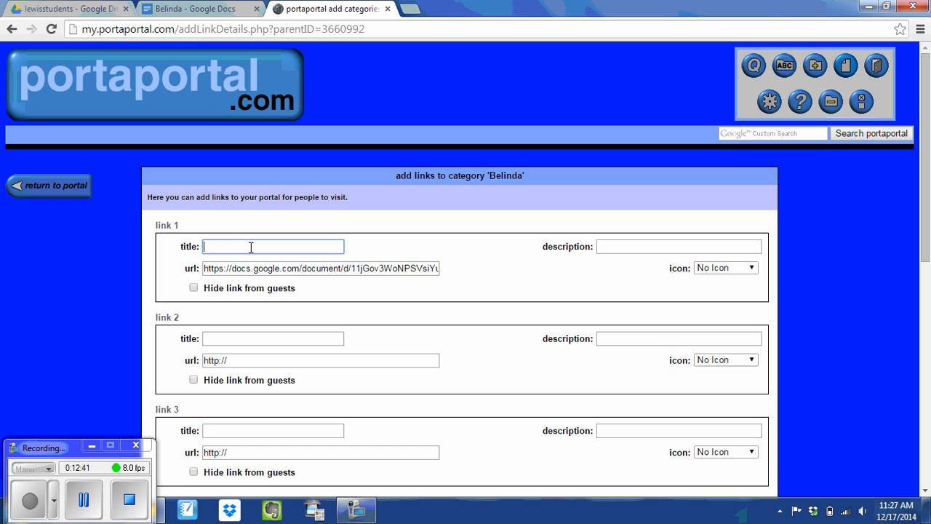
type("Doc")
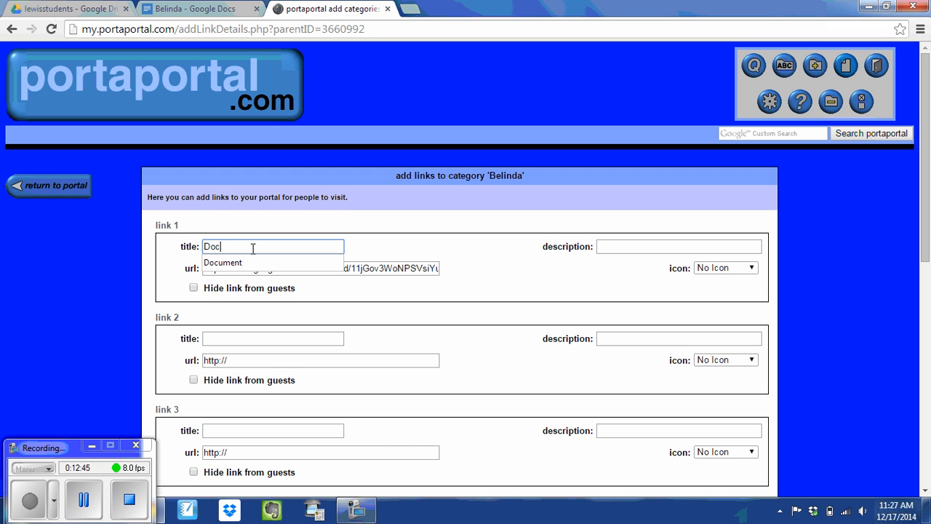
type("ment")
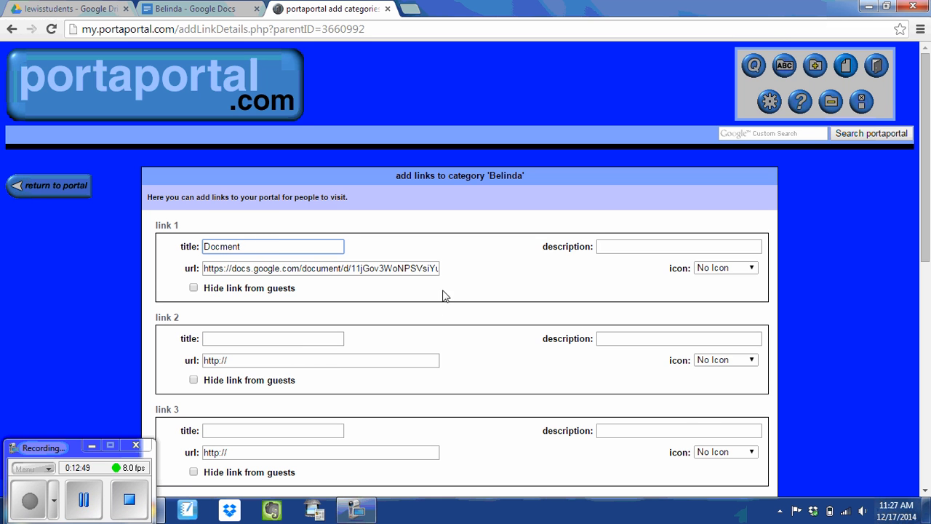
scroll(445, 297, "down", 3)
left_click(503, 397)
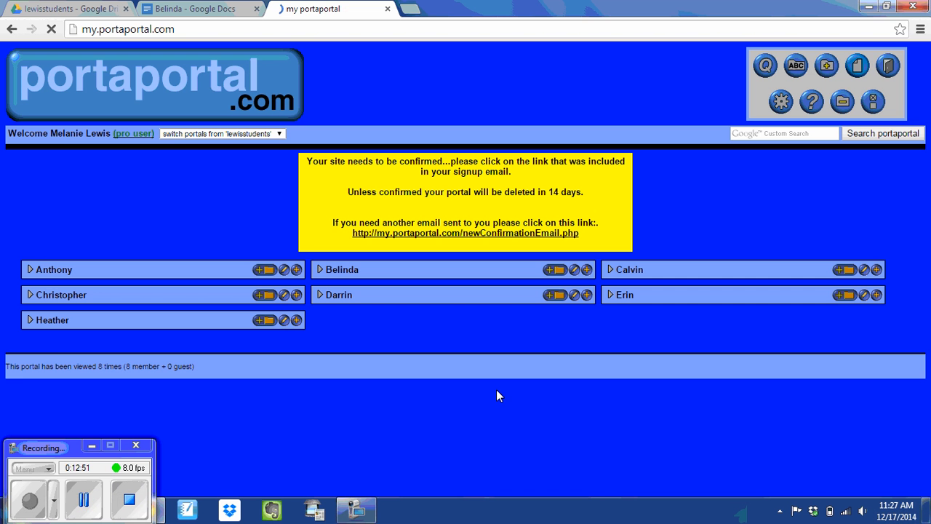
Step: Expand the Belinda category to check its 'Docment' link
left_click(320, 269)
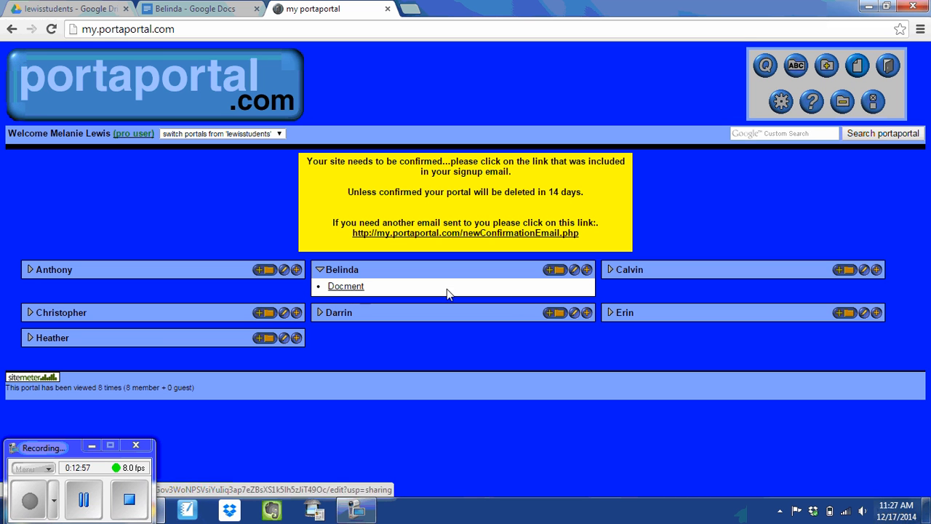
Step: Correct Belinda's link title from 'Docment' to 'Document' and save the category
left_click(574, 273)
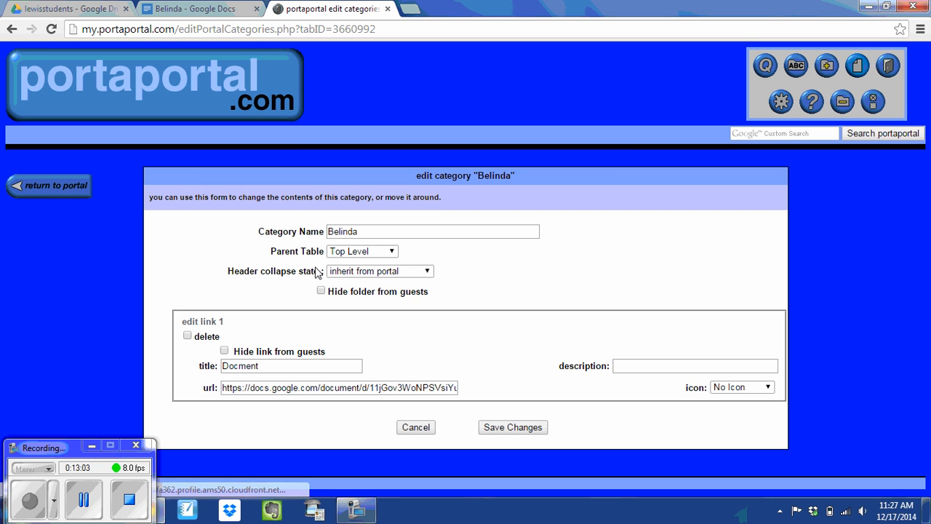
left_click(278, 366)
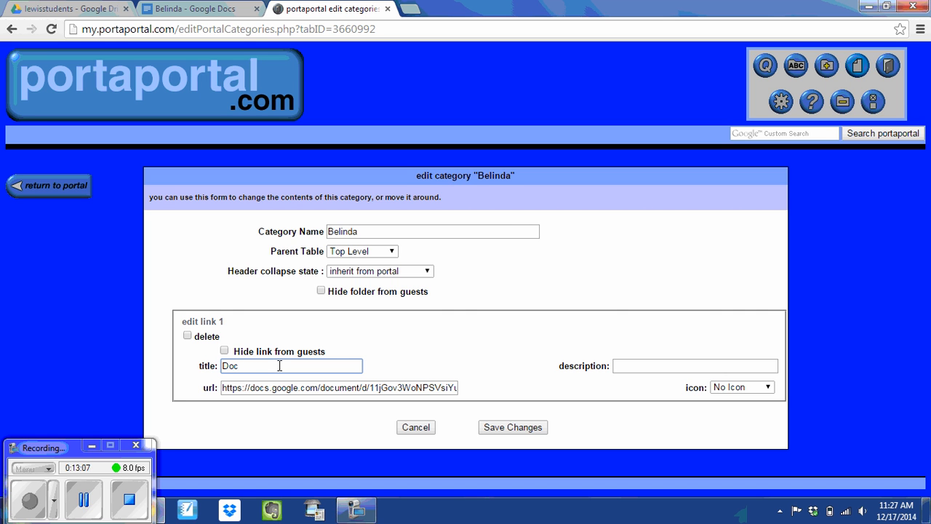
type("nt")
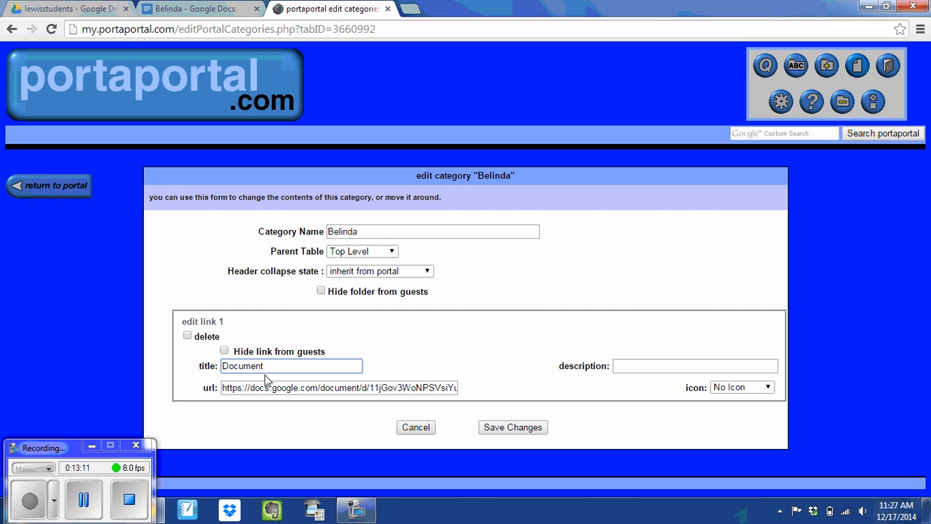
left_click(508, 431)
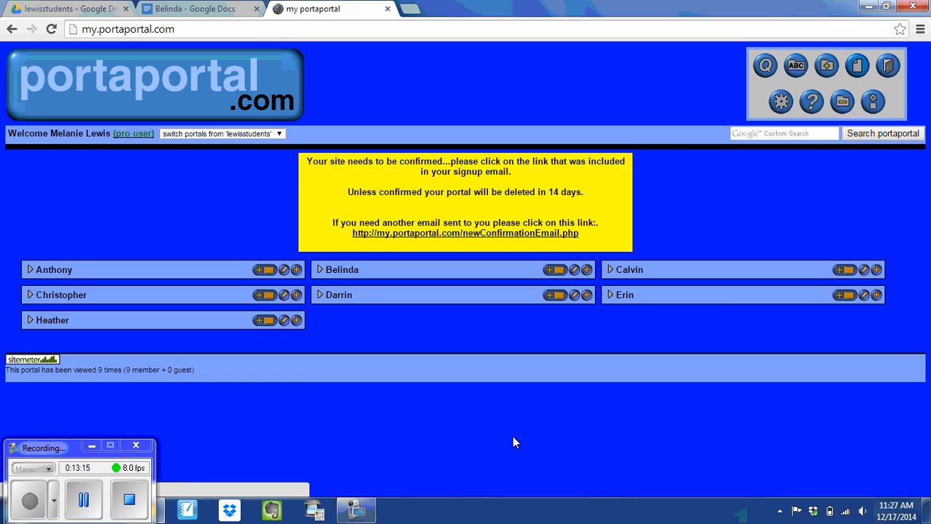
Step: Toggle Belinda, cancel adding a subfolder, and expand Belinda to show its Document link
left_click(319, 271)
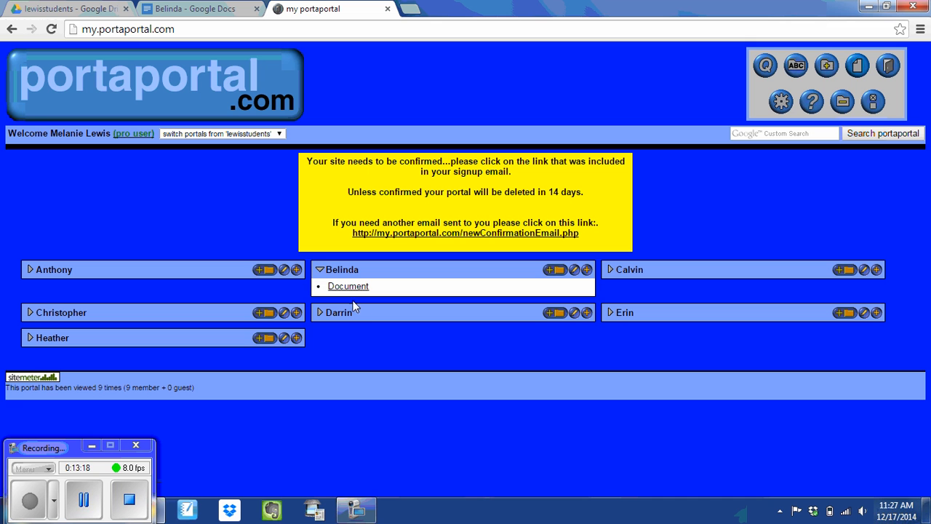
left_click(320, 270)
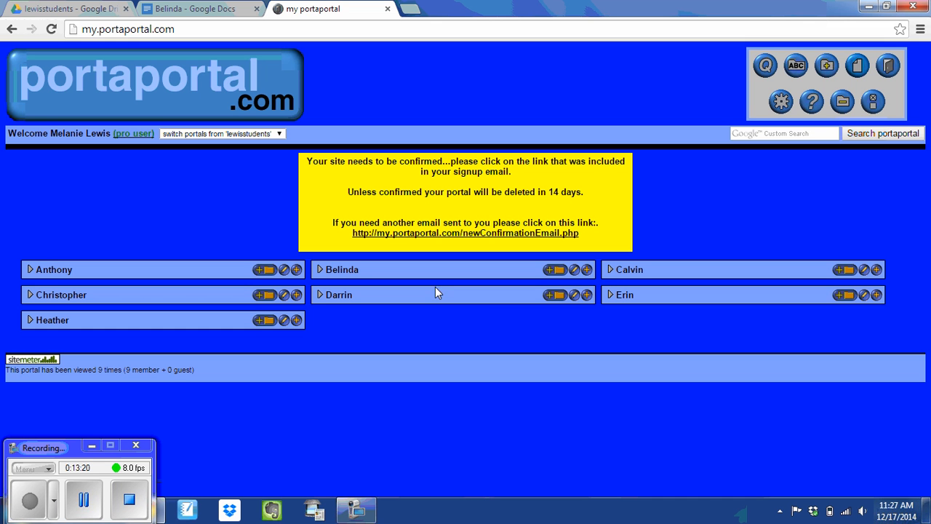
left_click(553, 270)
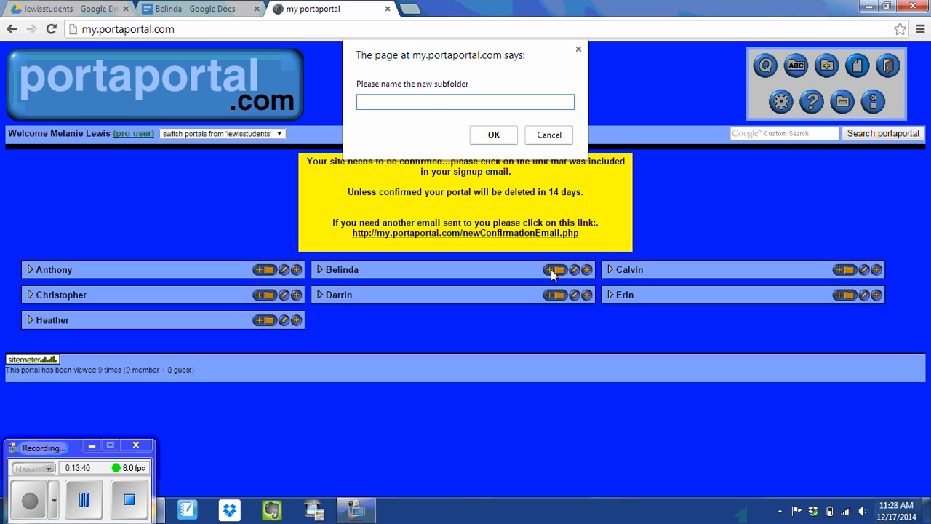
left_click(557, 140)
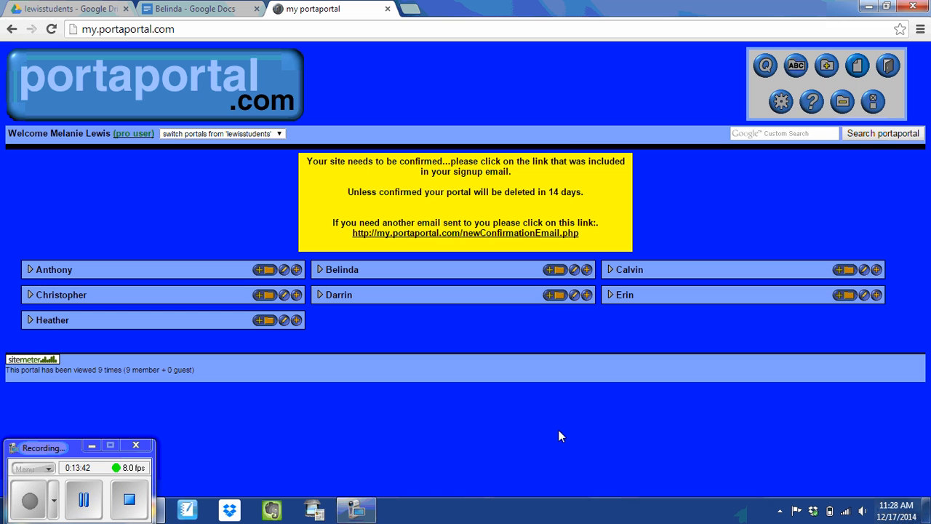
left_click(317, 269)
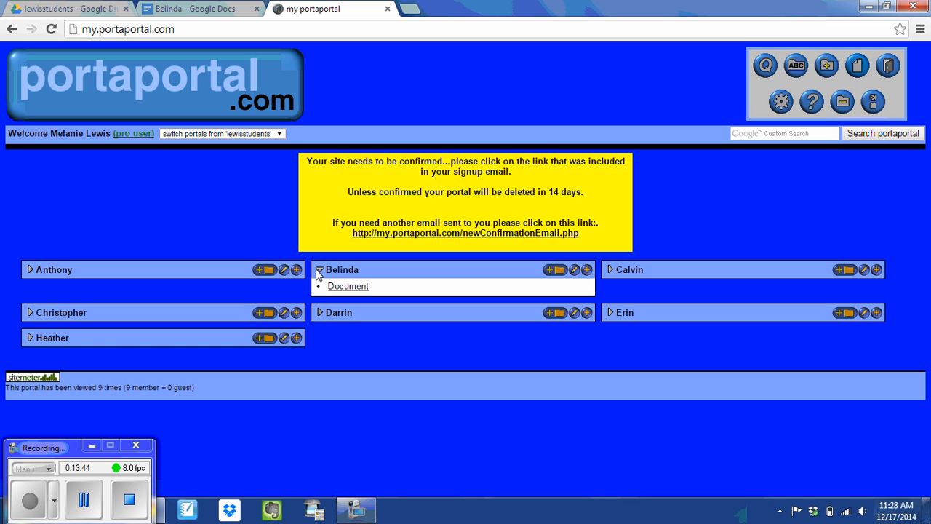
Step: Check Anthony's and Belinda's Document links, then open Anthony's category for editing
left_click(30, 271)
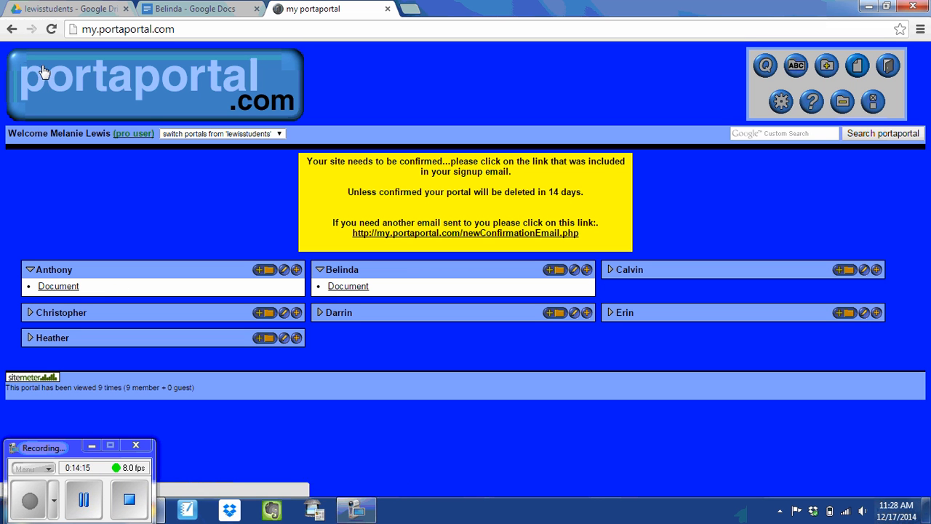
left_click(29, 270)
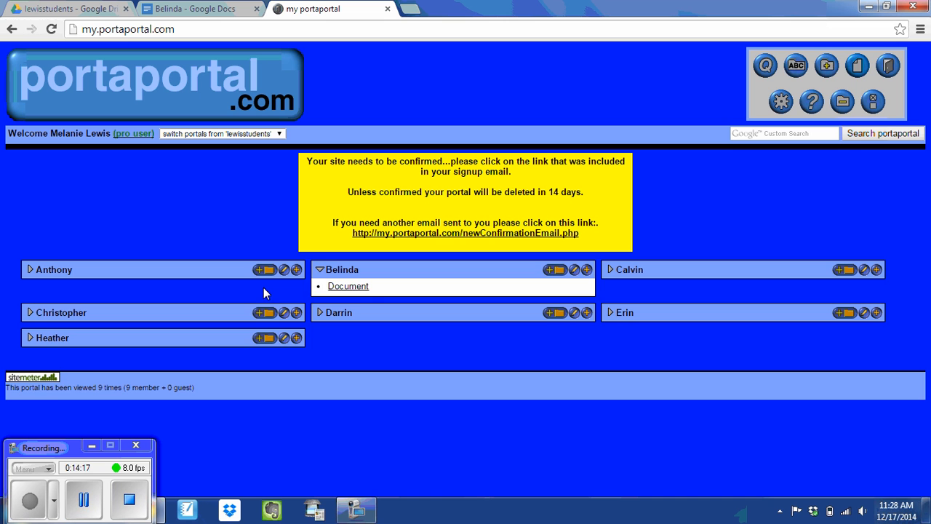
left_click(320, 269)
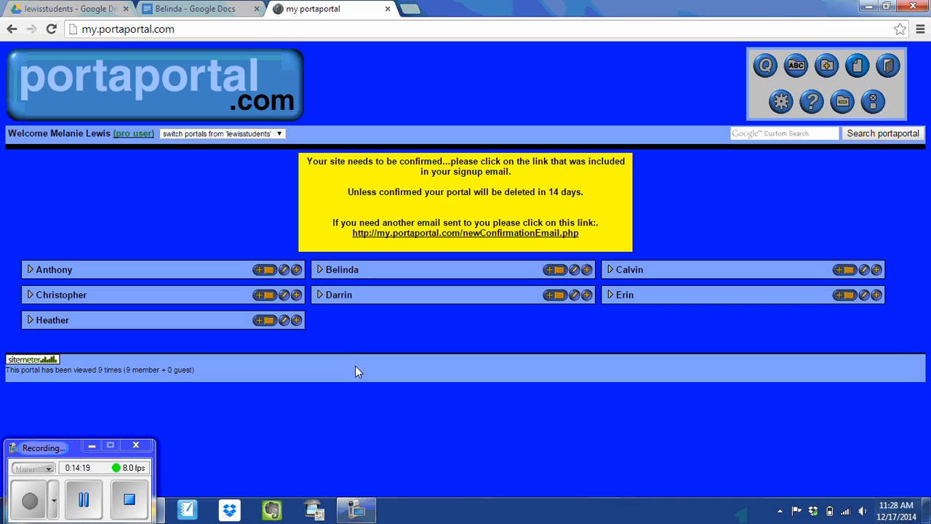
left_click(320, 270)
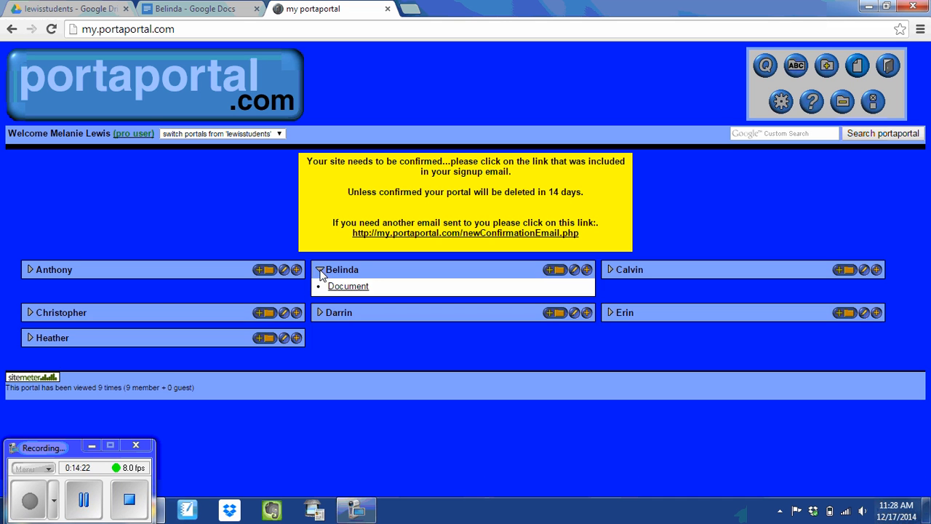
left_click(29, 270)
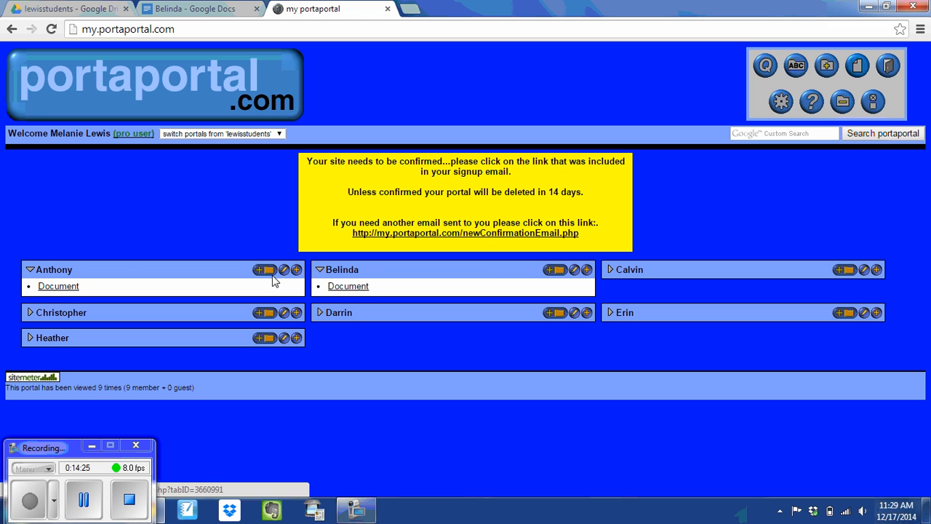
left_click(283, 271)
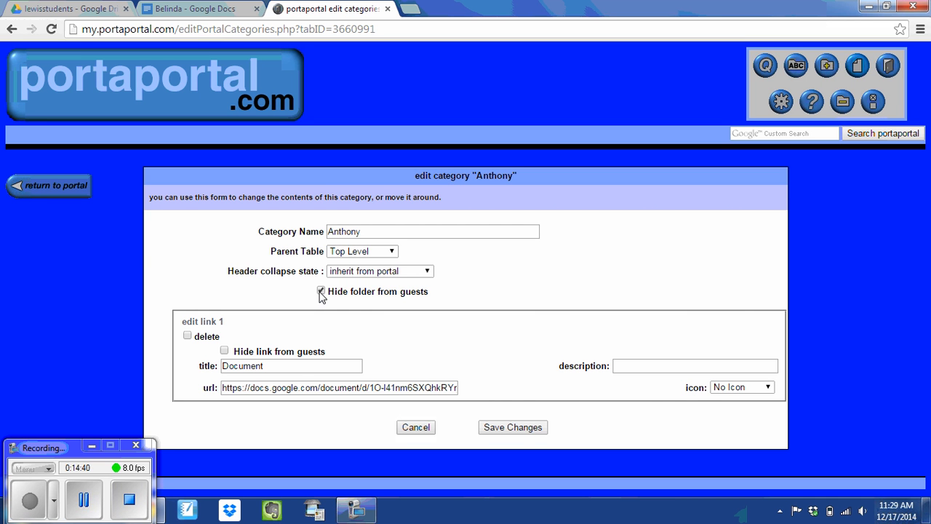
Step: Untick 'Hide folder from guests' for Anthony and save the category
left_click(321, 291)
left_click(505, 434)
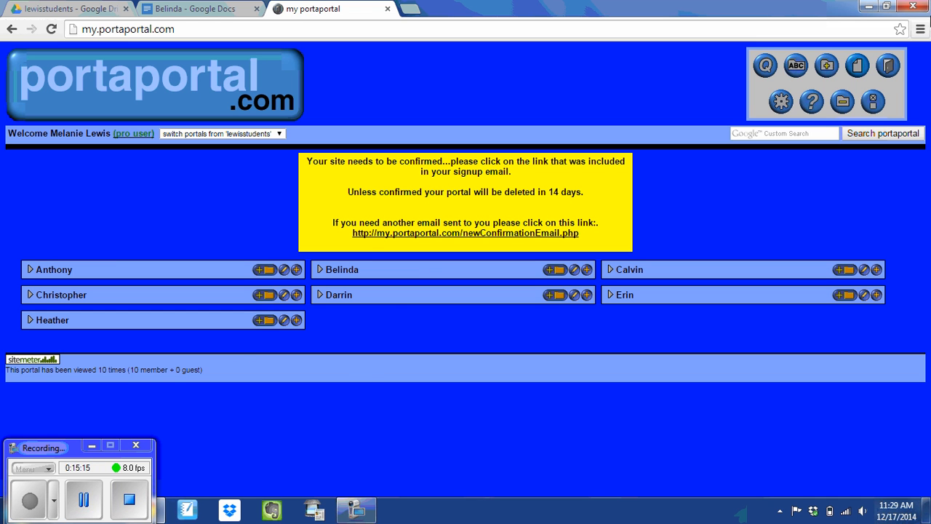
Step: Log out and load guest.portaportal.com/lewisstudents in the address bar as a guest
left_click(890, 69)
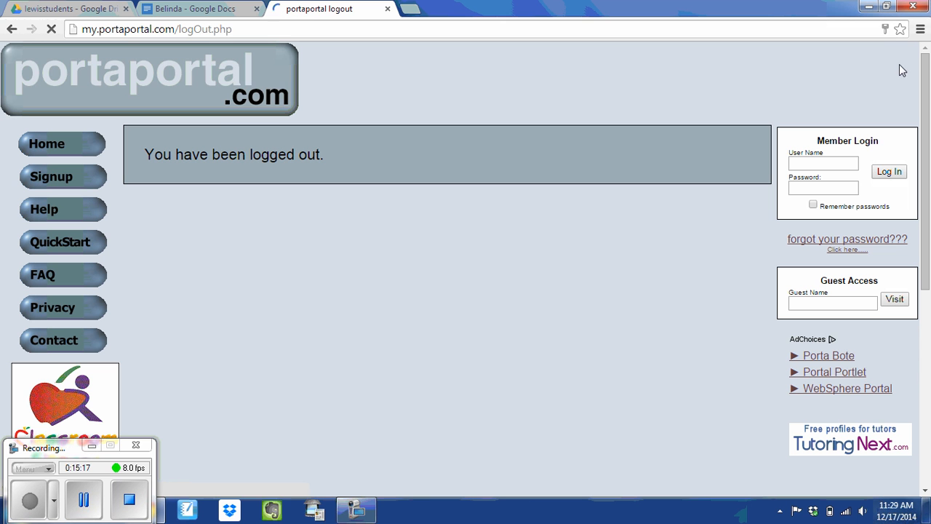
left_click(260, 28)
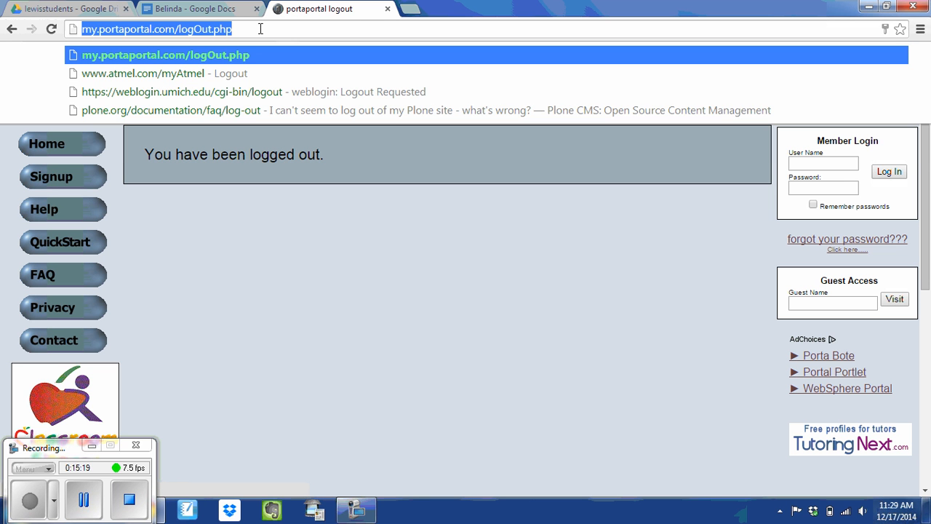
left_click(260, 28)
type("guest")
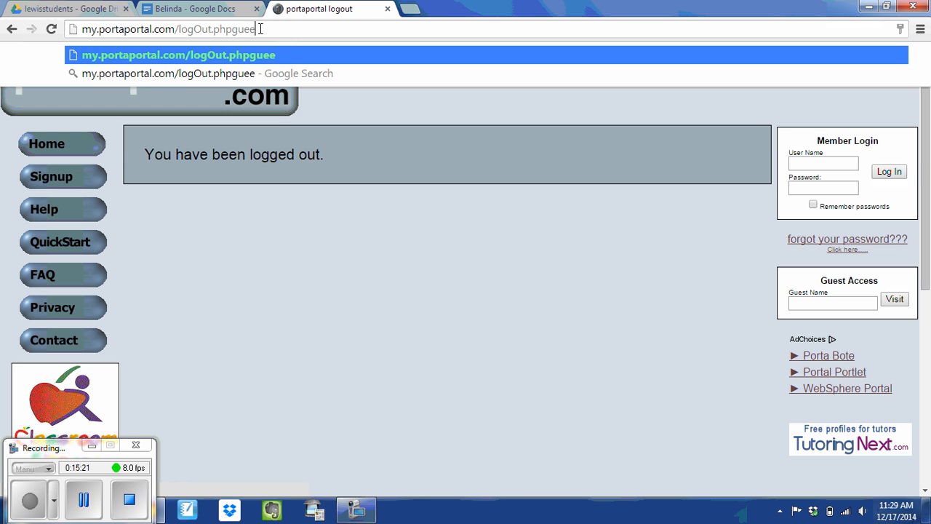
key("BackSpace")
key("BackSpace")
key("BackSpace")
key("BackSpace")
key("BackSpace")
key("BackSpace")
key("BackSpace")
key("BackSpace")
key("BackSpace")
key("BackSpace")
key("BackSpace")
key("BackSpace")
key("BackSpace")
key("BackSpace")
key("BackSpace")
key("BackSpace")
key("BackSpace")
key("BackSpace")
key("BackSpace")
key("BackSpace")
key("BackSpace")
key("BackSpace")
key("BackSpace")
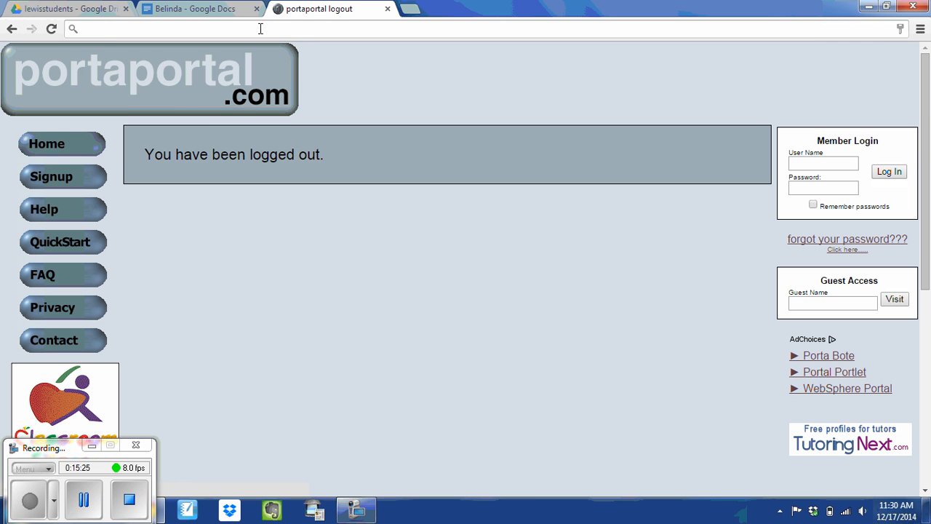
type("guest.")
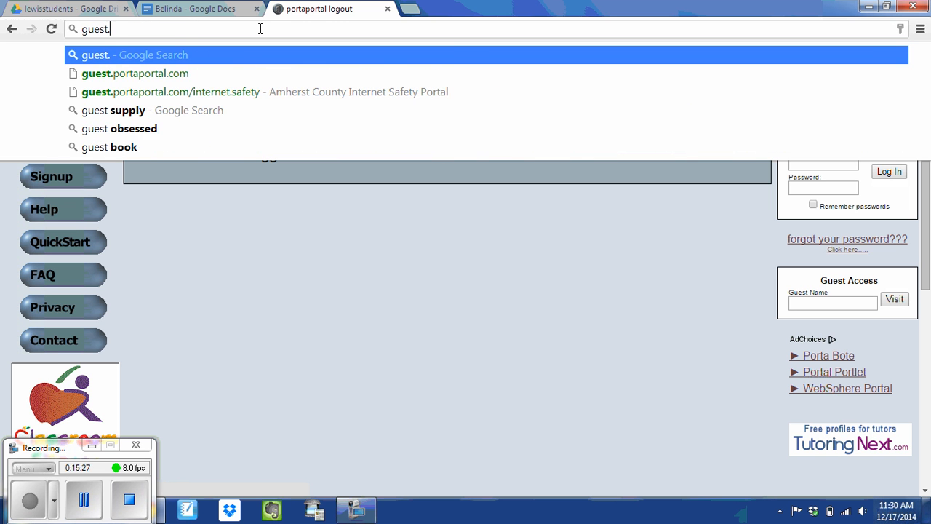
type("porta")
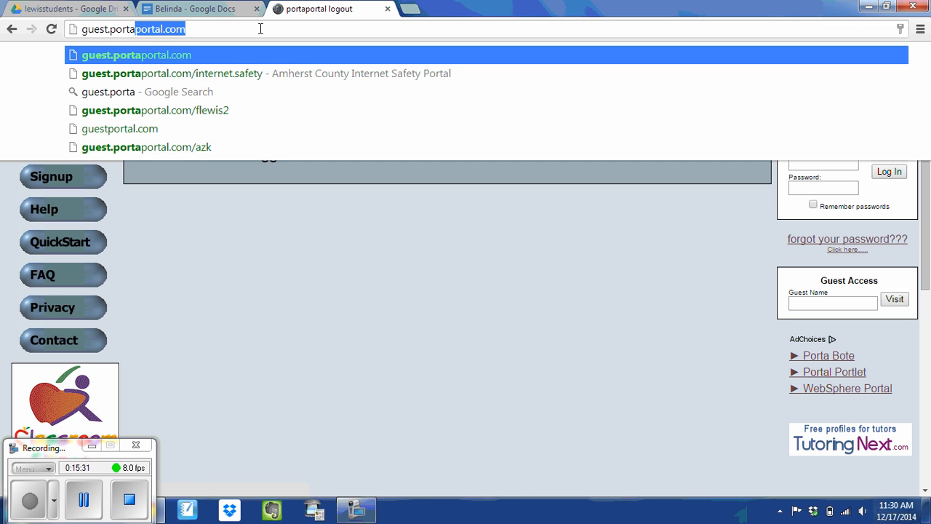
type("portal.co")
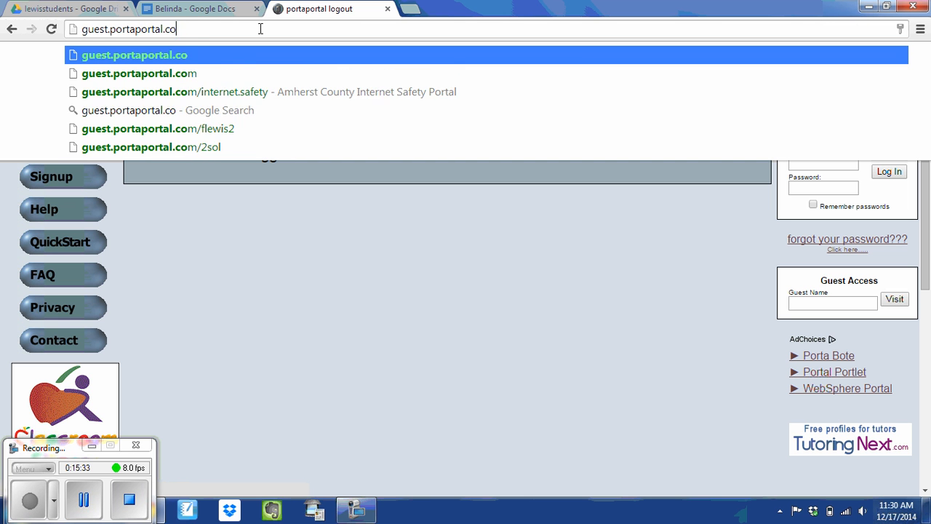
type("m")
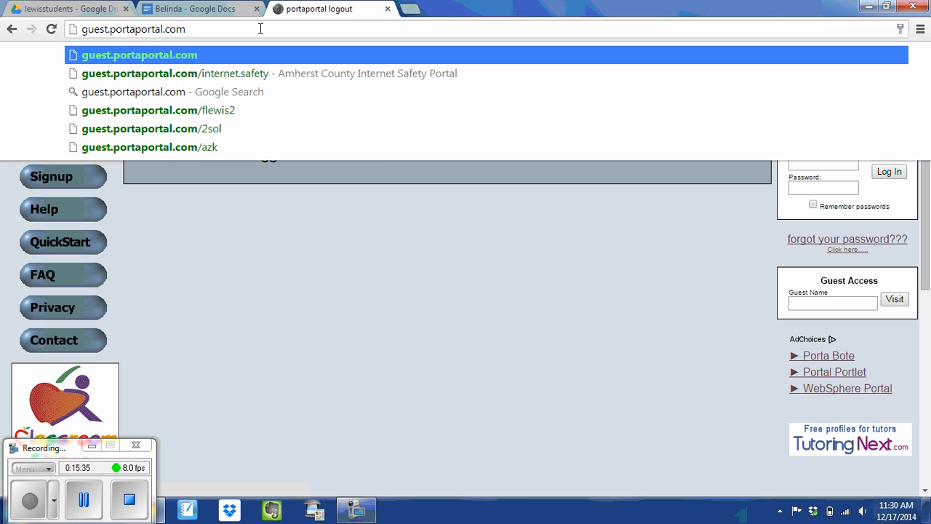
type("/lewis")
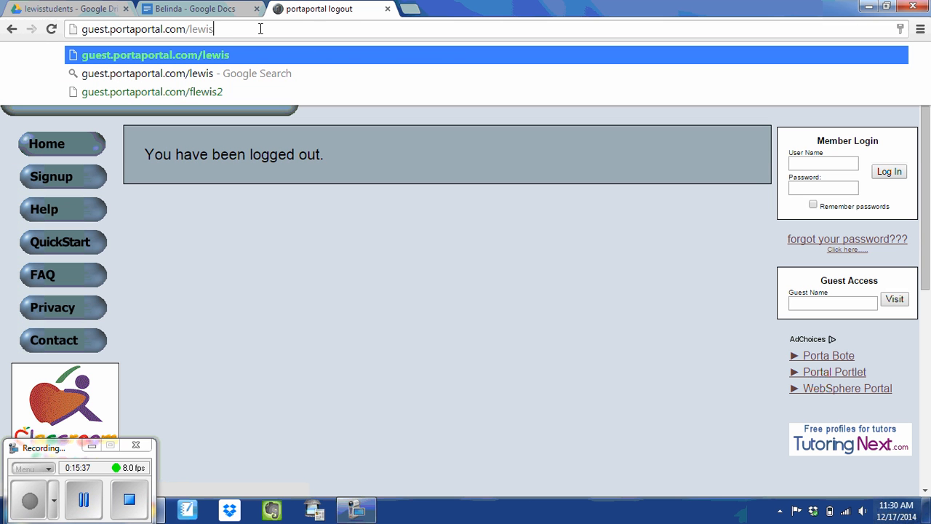
type("student")
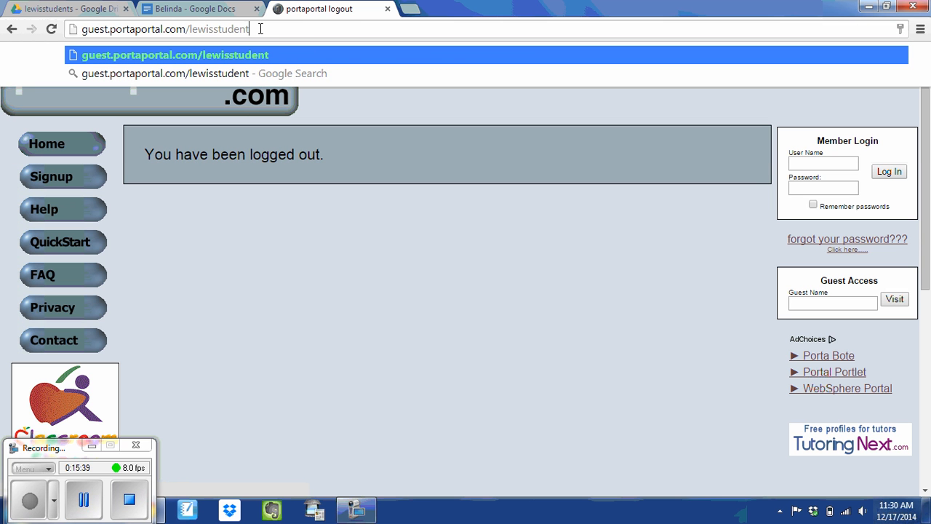
type("s")
key("Return")
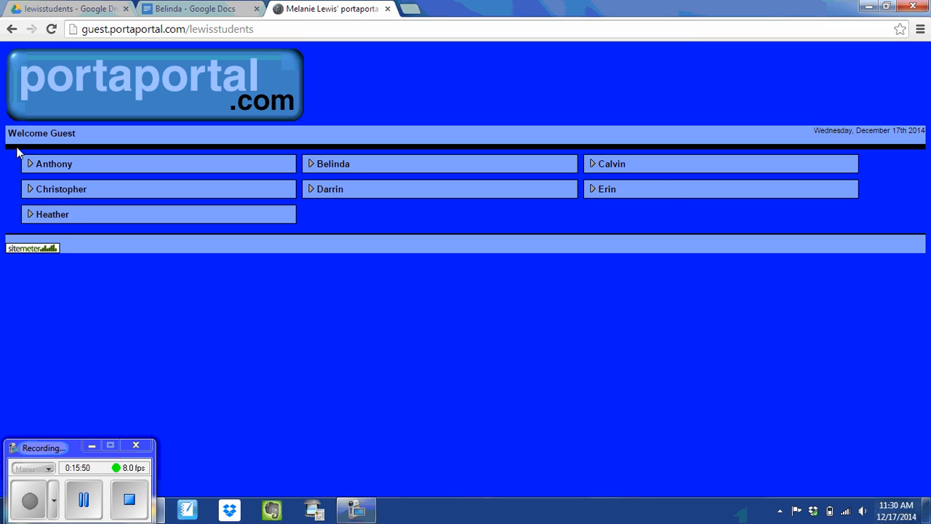
Step: Expand Anthony in guest view to reveal its Document link
left_click(30, 165)
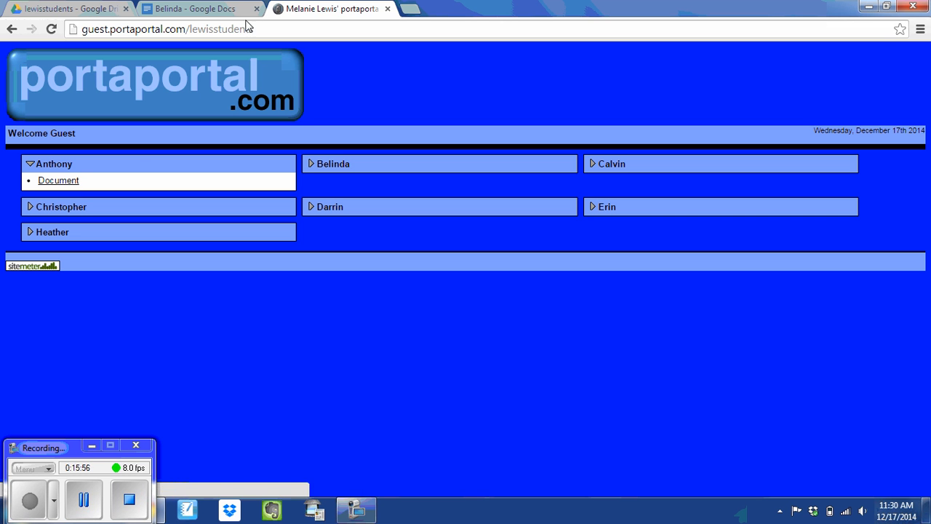
Step: Sign out of Google in Drive, close Belinda's document, and return to the guest portal
left_click(82, 13)
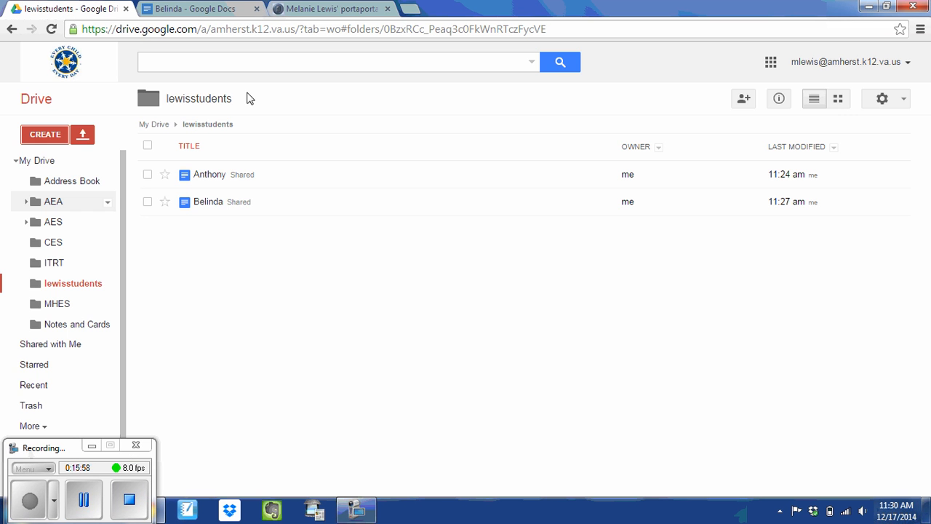
left_click(862, 65)
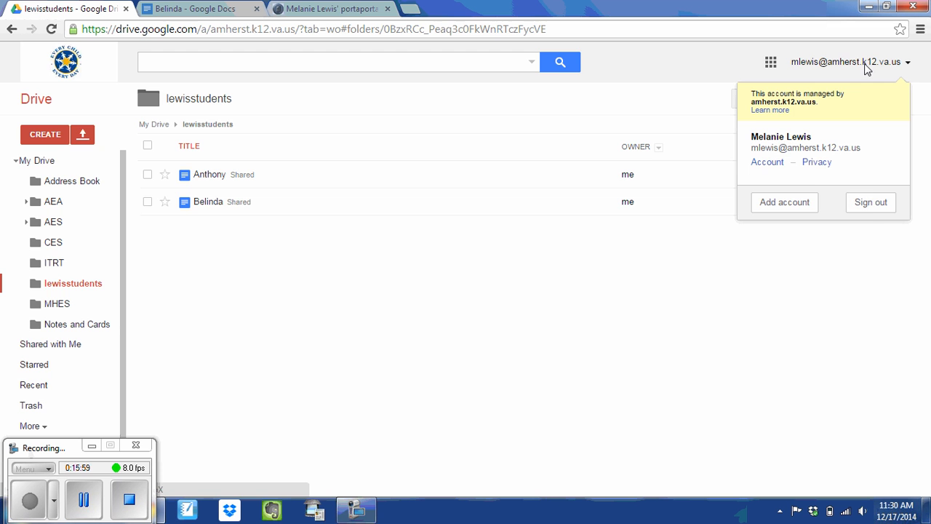
left_click(877, 207)
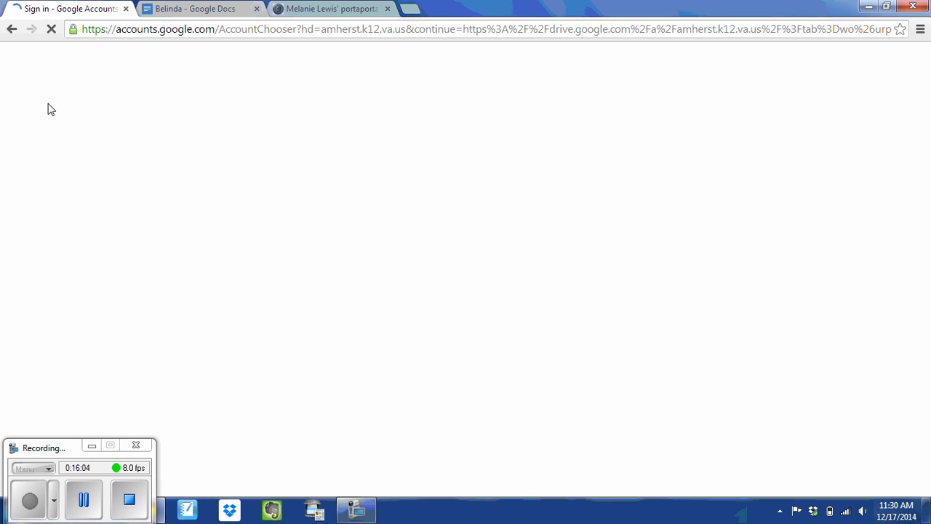
left_click(256, 8)
left_click(214, 11)
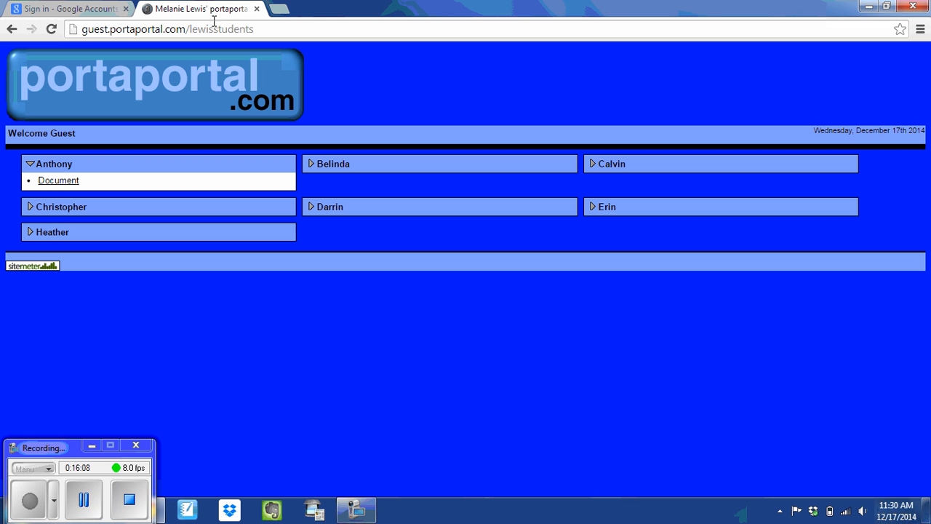
left_click(60, 181)
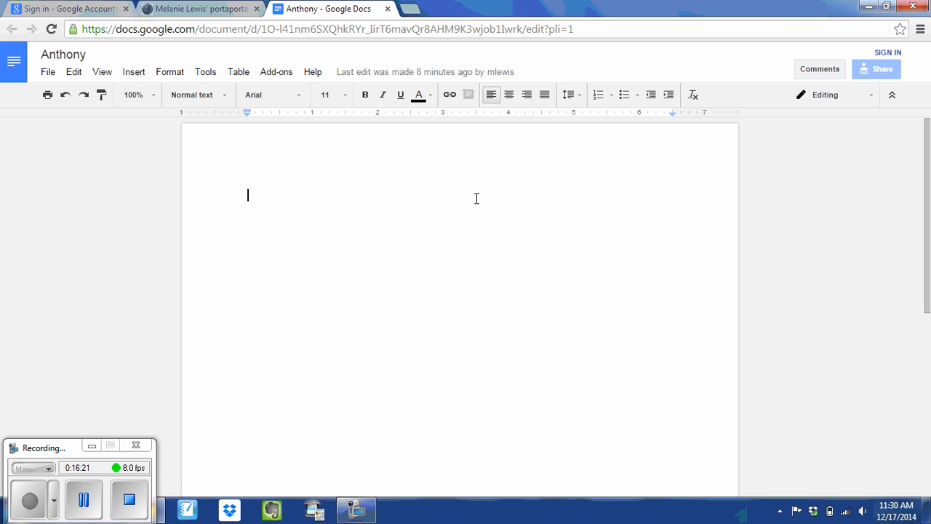
left_click(388, 9)
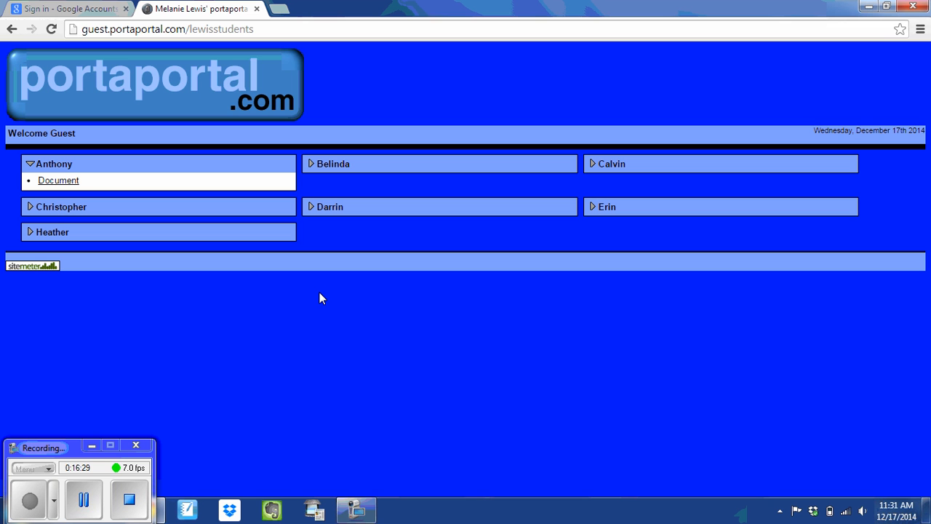